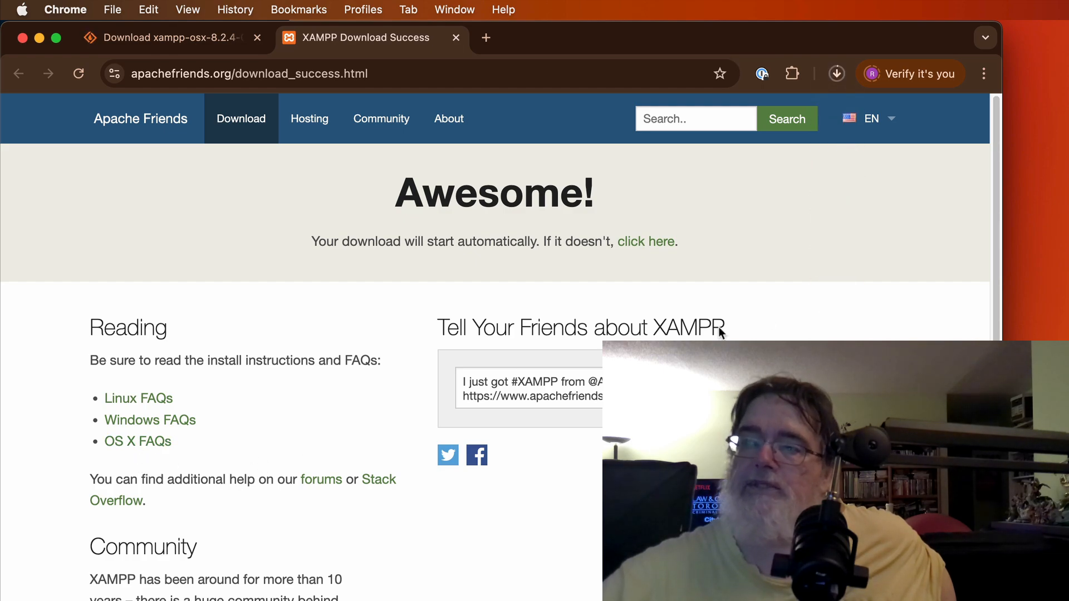
Step: Open the XAMPP OS X FAQs and expand 'How do I install XAMPP for Mac OS X?'
{"action": "left_click", "coordinate": [134, 443]}
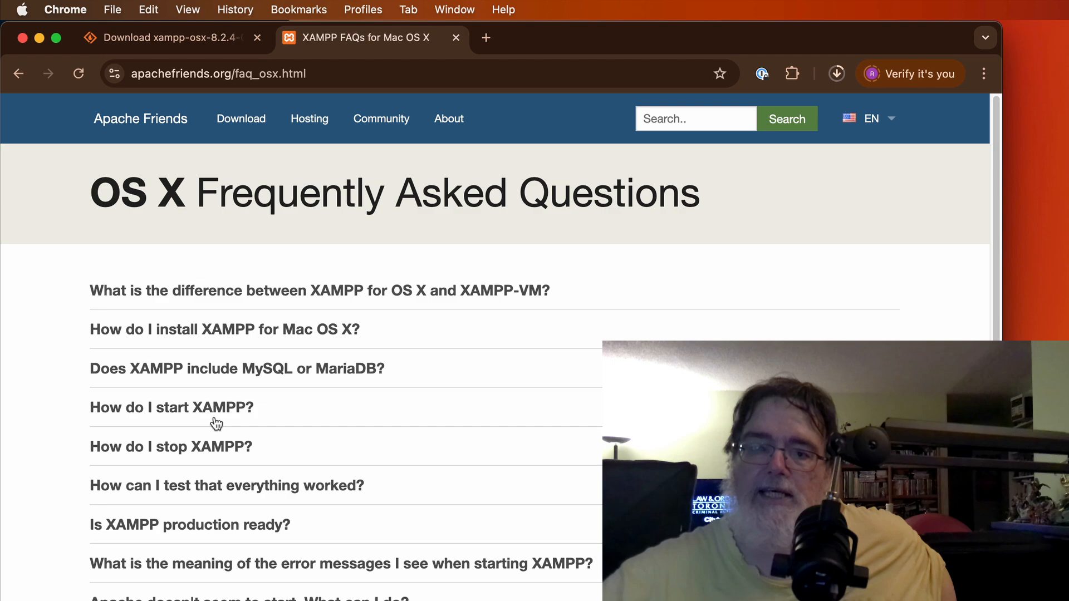
{"action": "left_click", "coordinate": [178, 334]}
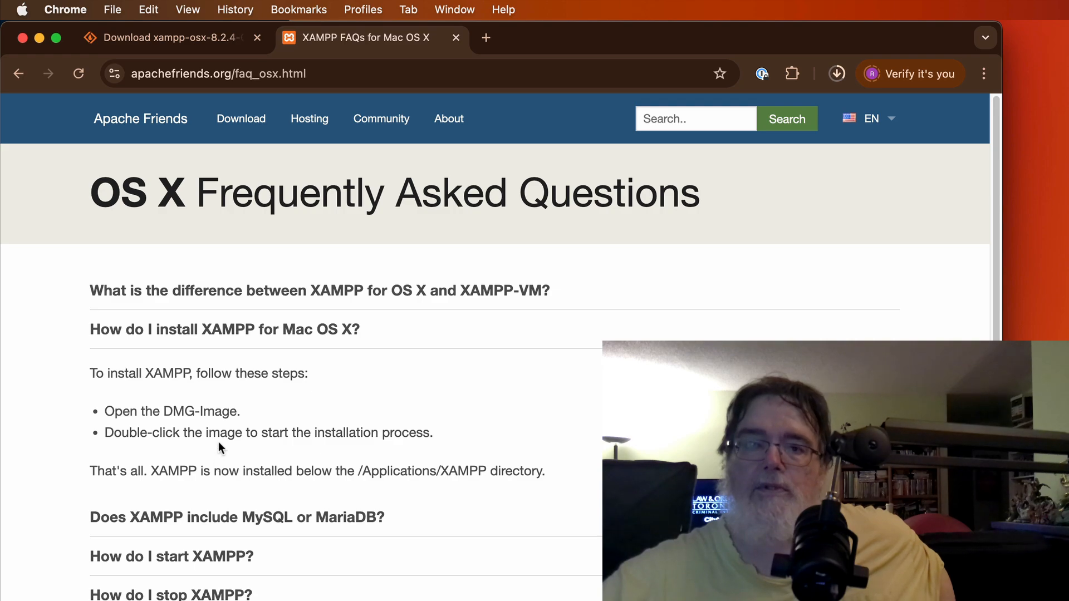
{"action": "left_click", "coordinate": [71, 14]}
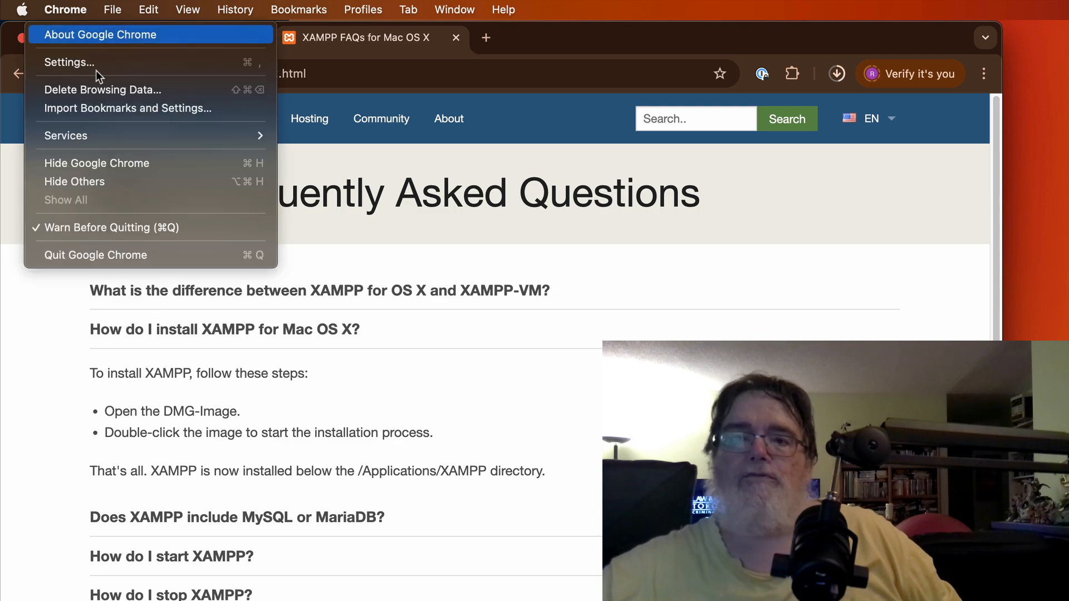
Step: Quit Chrome, close Downloads, and add htdocs to Finder Favorites, then open it from there
{"action": "left_click", "coordinate": [122, 251]}
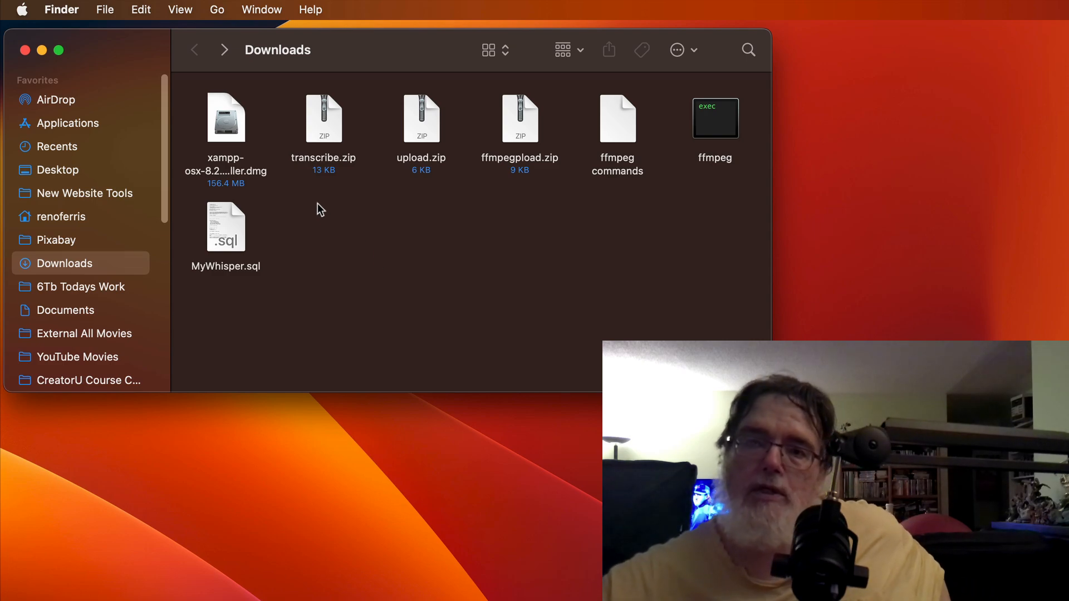
{"action": "left_click", "coordinate": [25, 50]}
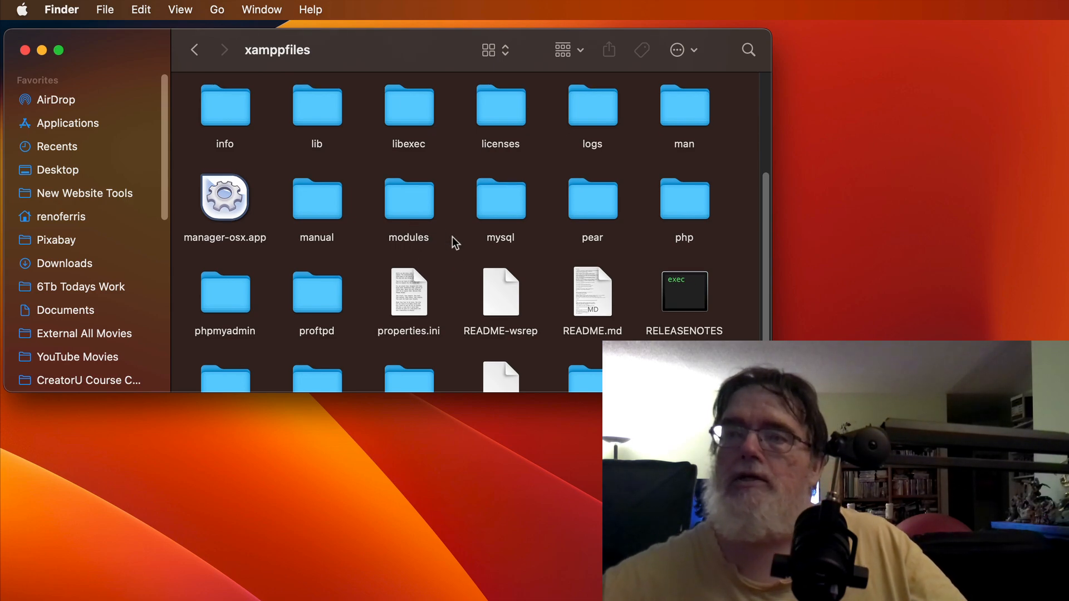
{"action": "scroll", "coordinate": [454, 235], "scroll_direction": "up", "scroll_amount": 5}
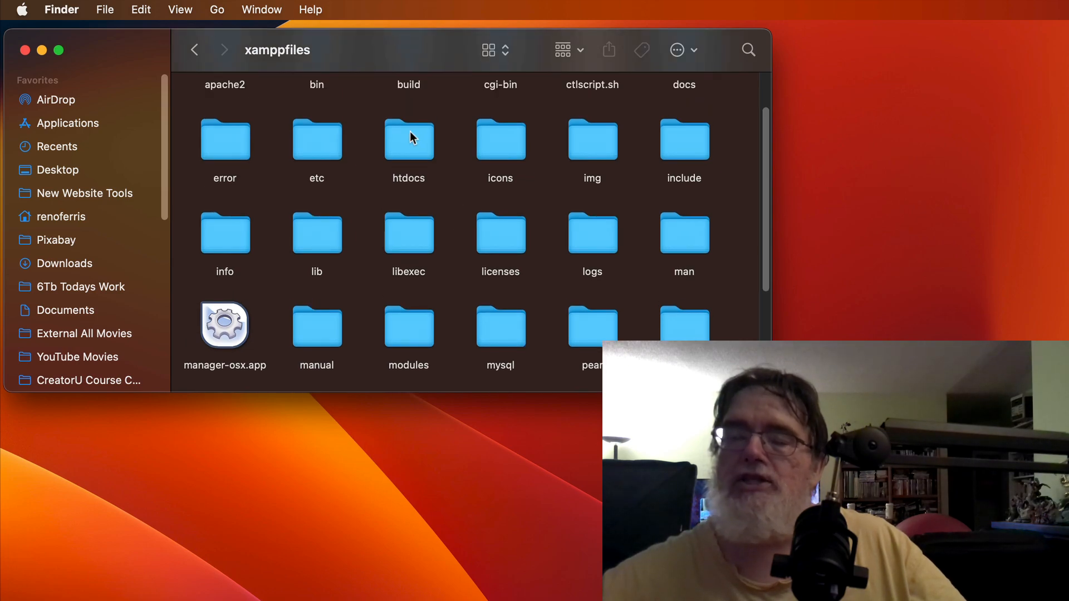
{"action": "left_click", "coordinate": [405, 148]}
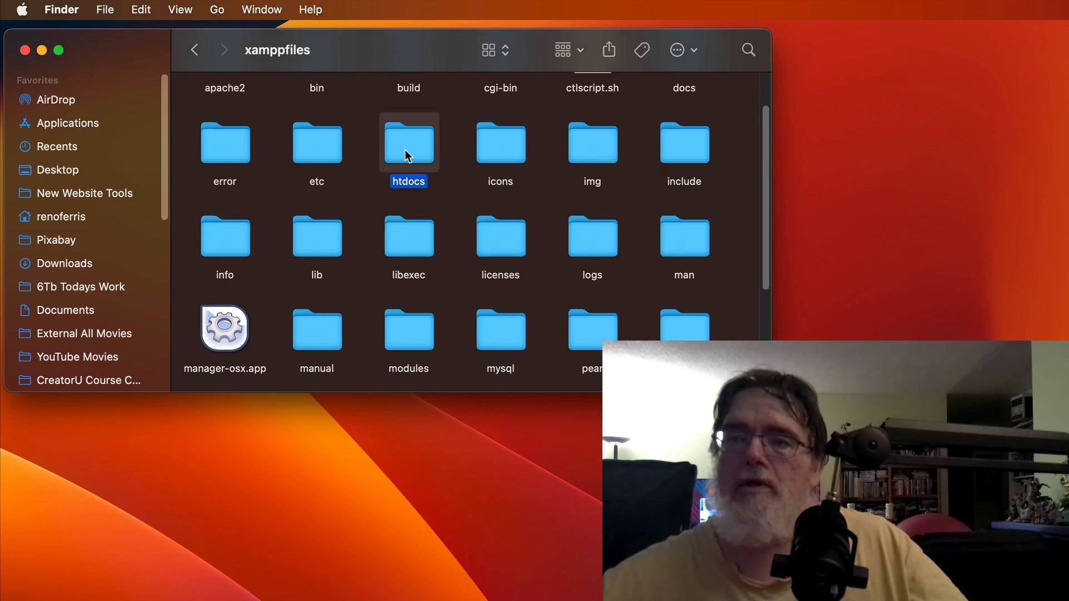
{"action": "left_click_drag", "start_coordinate": [399, 134], "coordinate": [70, 322]}
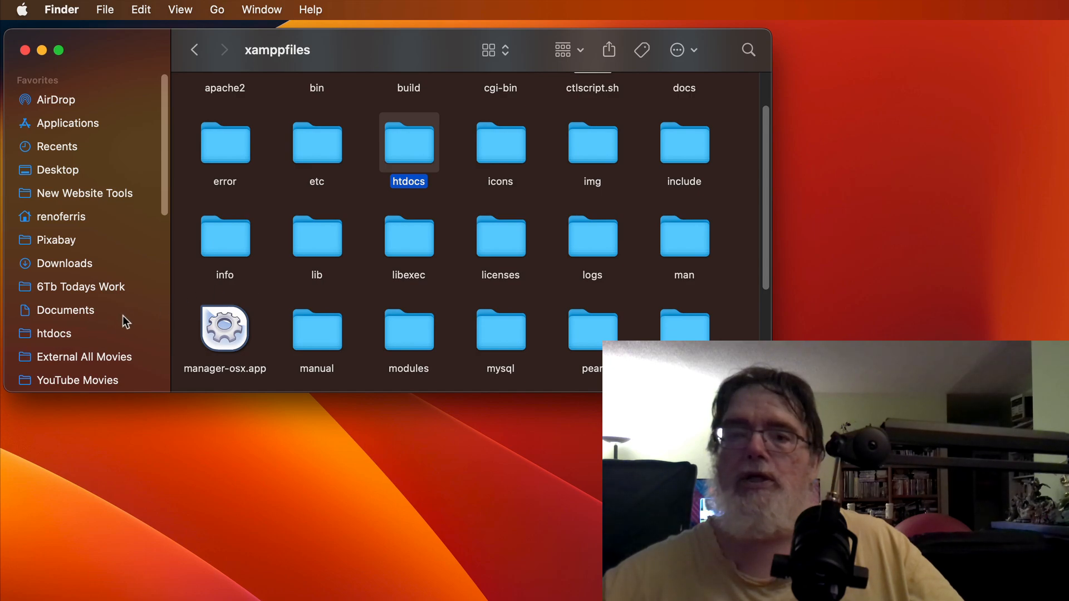
{"action": "left_click", "coordinate": [60, 337]}
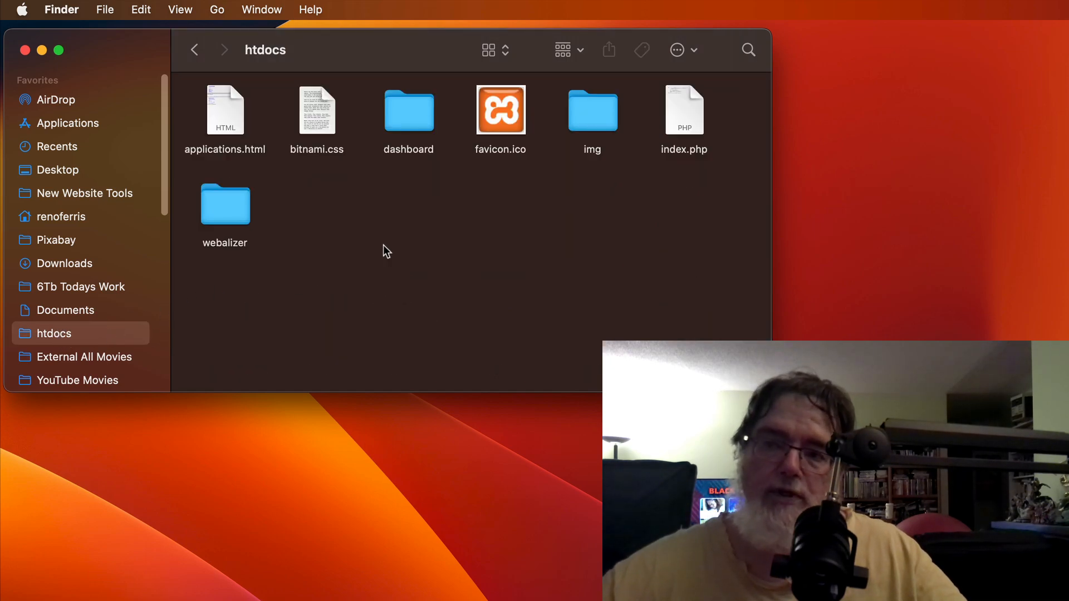
Step: Create a new empty folder named 'project' inside htdocs
{"action": "right_click", "coordinate": [363, 215]}
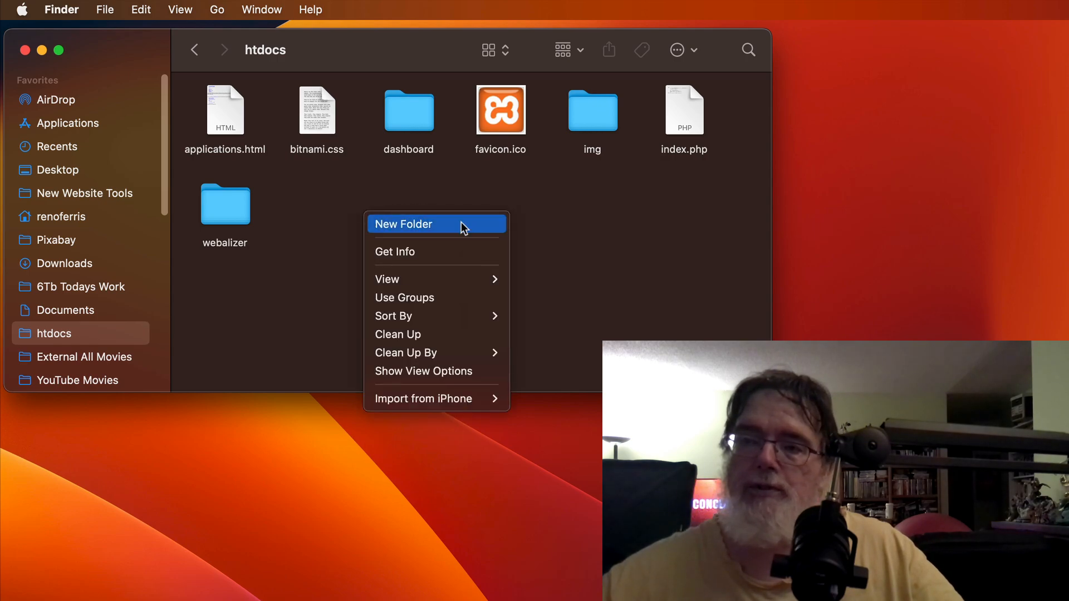
{"action": "left_click", "coordinate": [441, 228]}
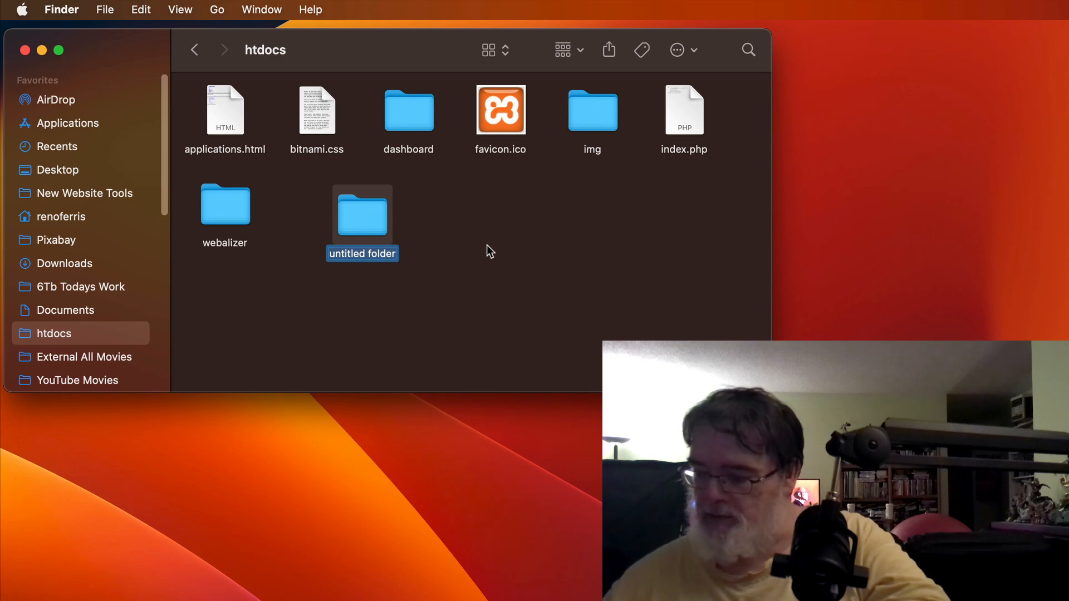
{"action": "type", "text": "pro"}
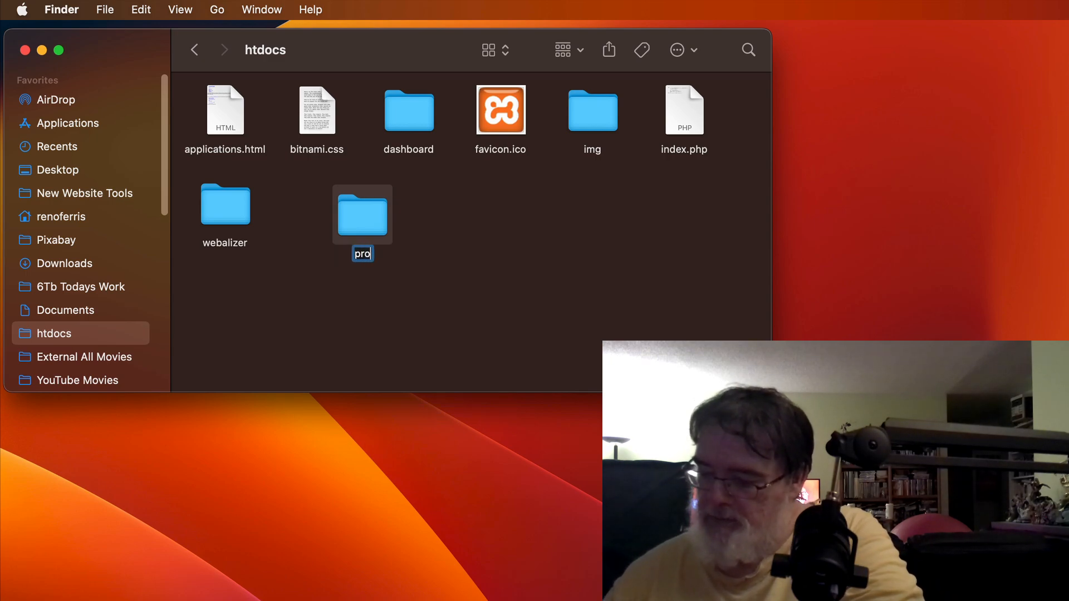
{"action": "type", "text": "ject"}
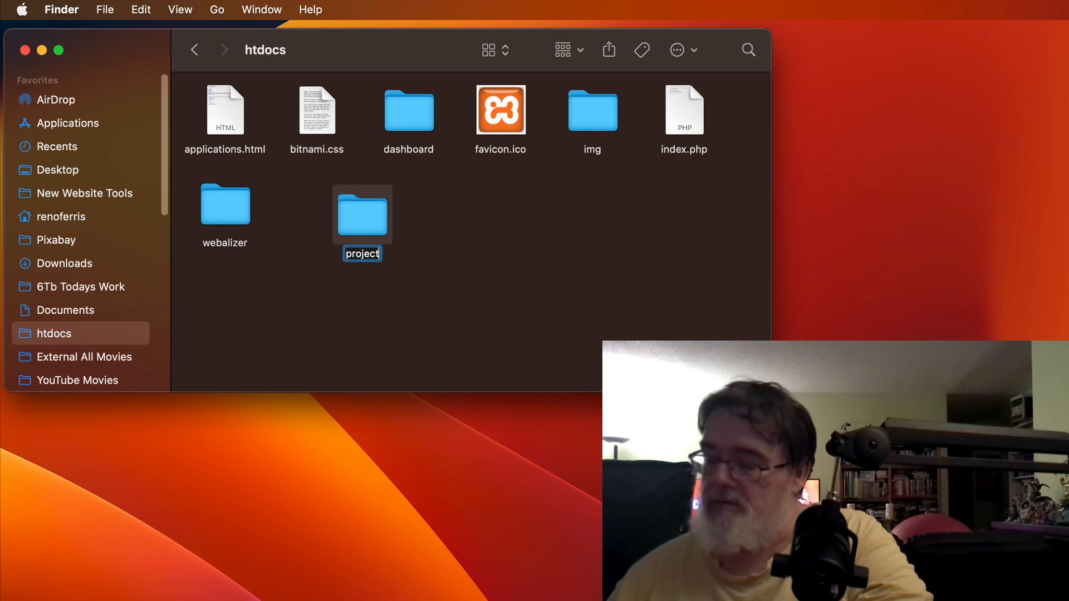
{"action": "key", "text": "Return"}
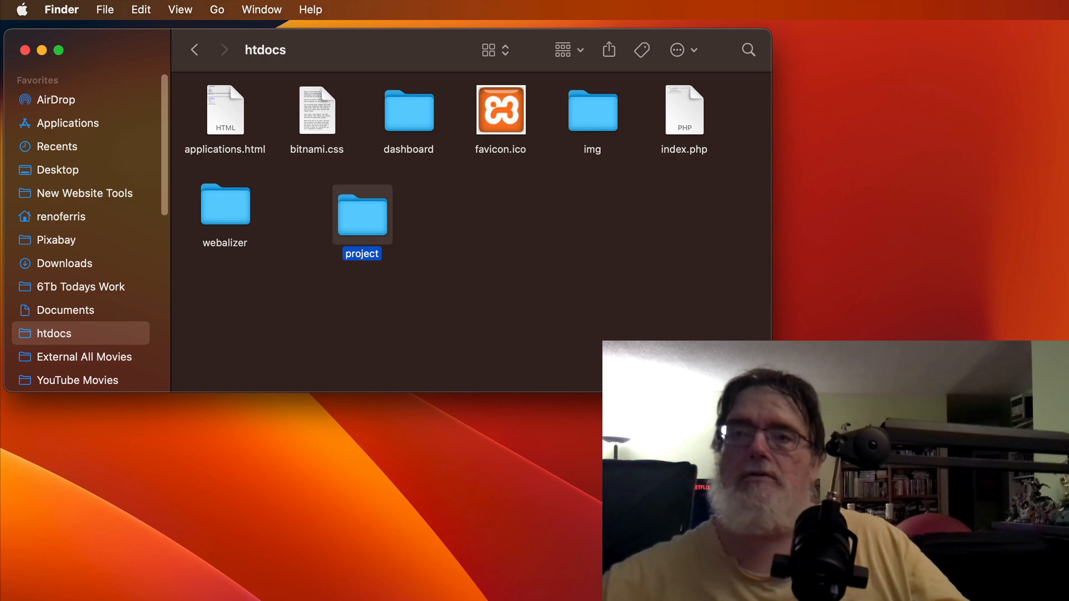
{"action": "left_click", "coordinate": [440, 287]}
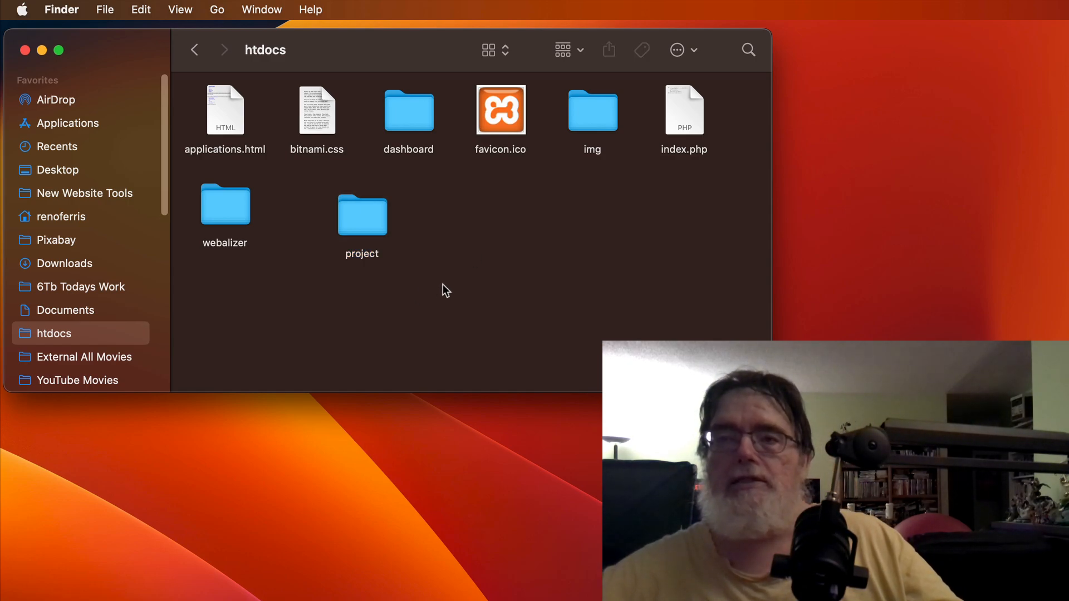
Step: Return Finder to the xamppfiles folder and arrange the Terminal and Finder windows
{"action": "left_click", "coordinate": [194, 54]}
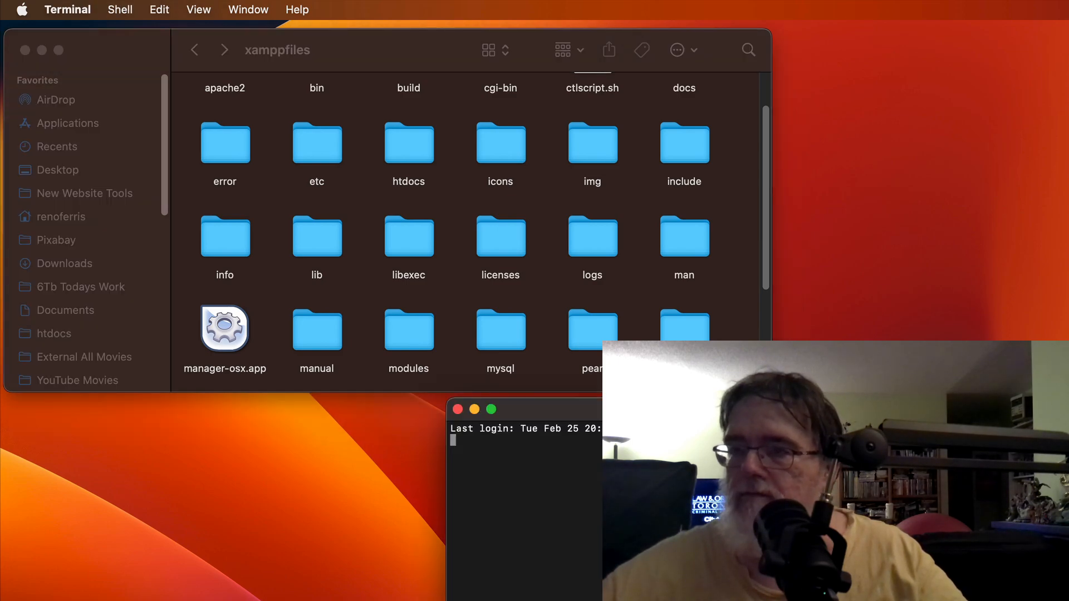
{"action": "left_click_drag", "start_coordinate": [687, 401], "coordinate": [241, 35]}
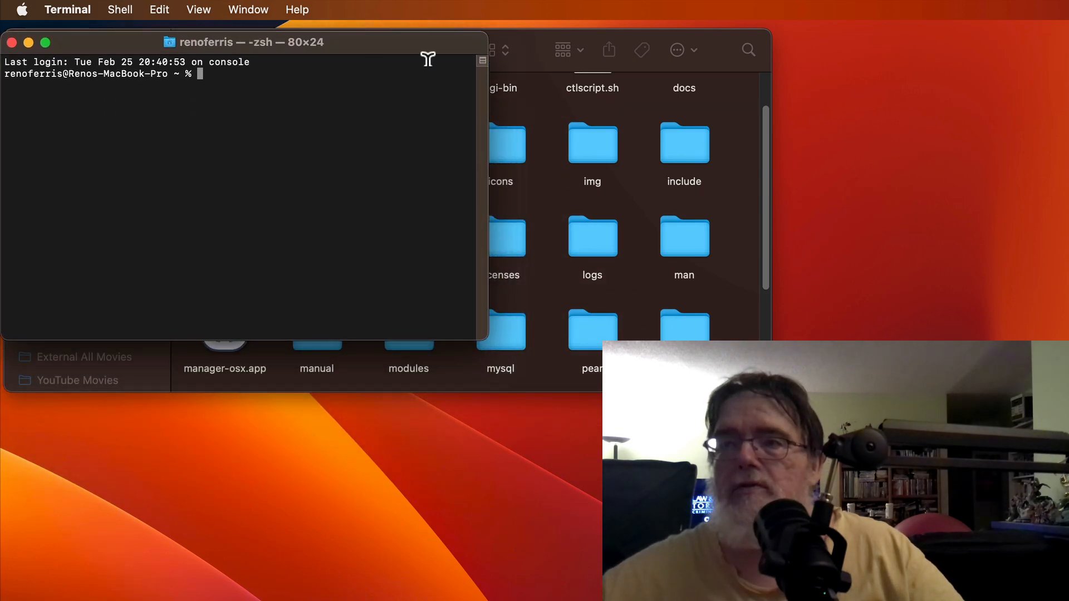
{"action": "left_click_drag", "start_coordinate": [506, 36], "coordinate": [497, 167]}
{"action": "left_click", "coordinate": [322, 111]}
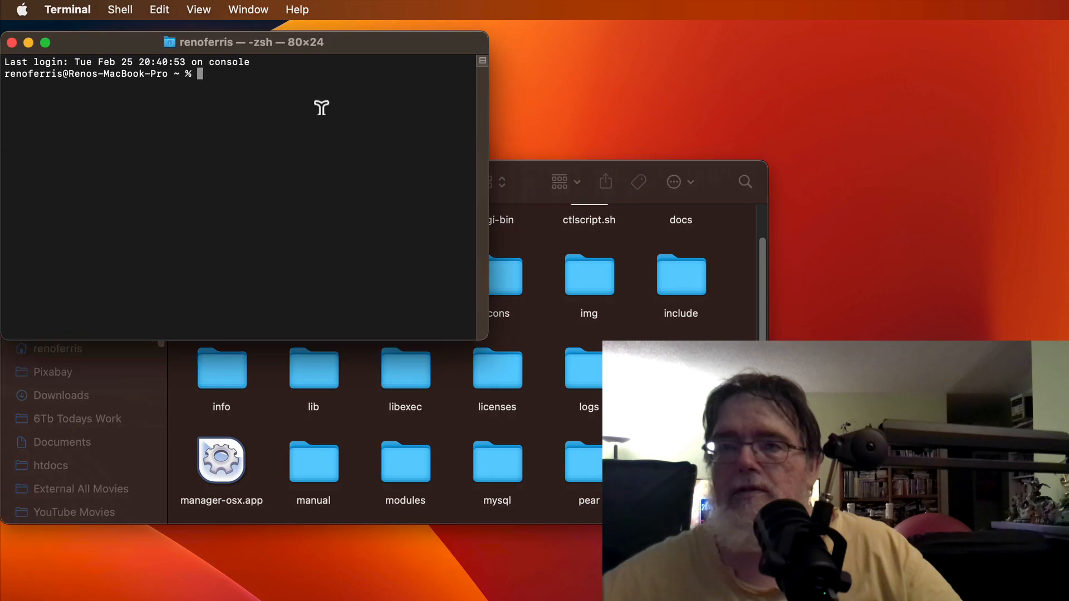
Step: Change Terminal's directory to /Applications/XAMPP/xamppfiles and minimise the Finder window
{"action": "type", "text": "c"}
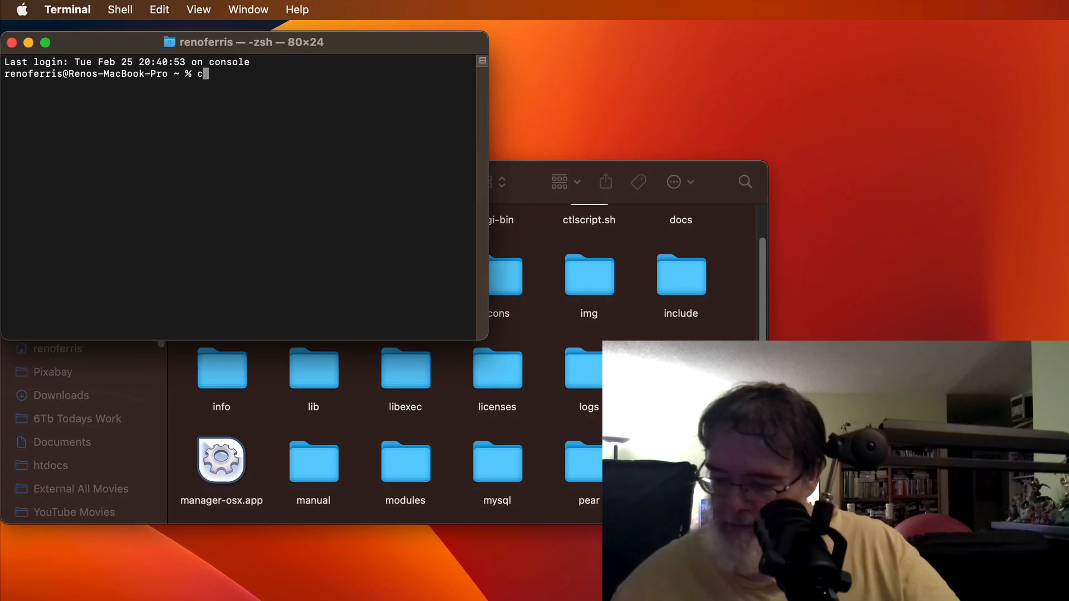
{"action": "type", "text": "d"}
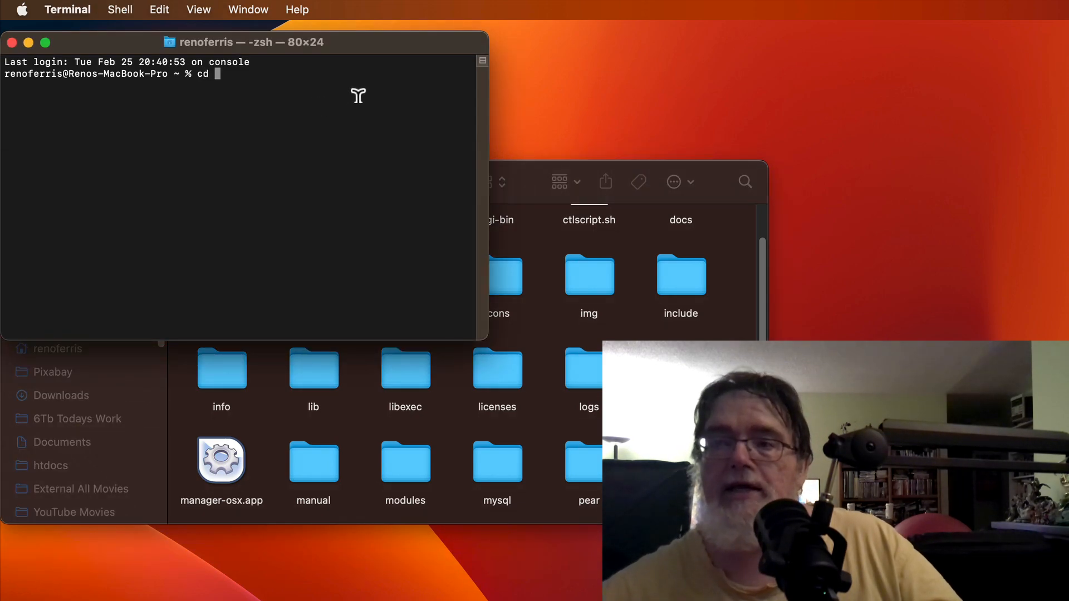
{"action": "left_click", "coordinate": [743, 275]}
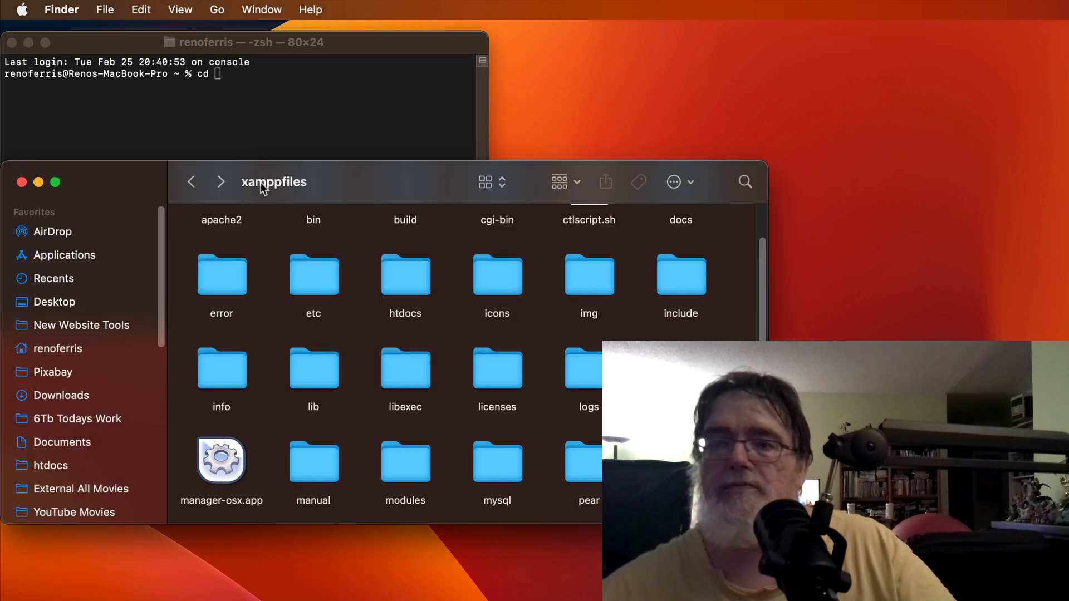
{"action": "mouse_move", "coordinate": [262, 182]}
{"action": "left_click_drag", "start_coordinate": [245, 182], "coordinate": [247, 110]}
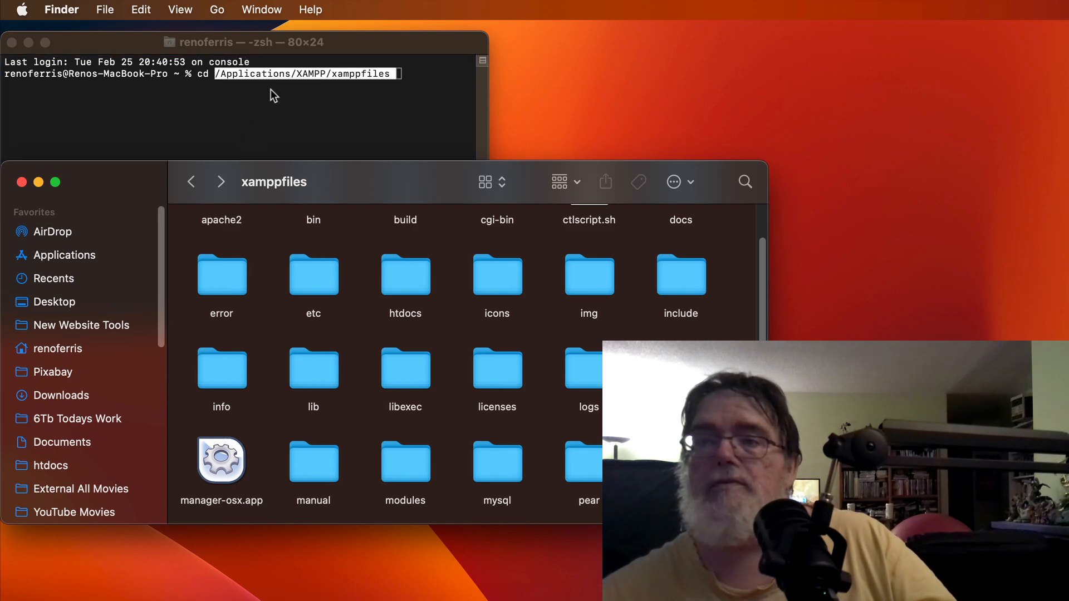
{"action": "left_click", "coordinate": [276, 128]}
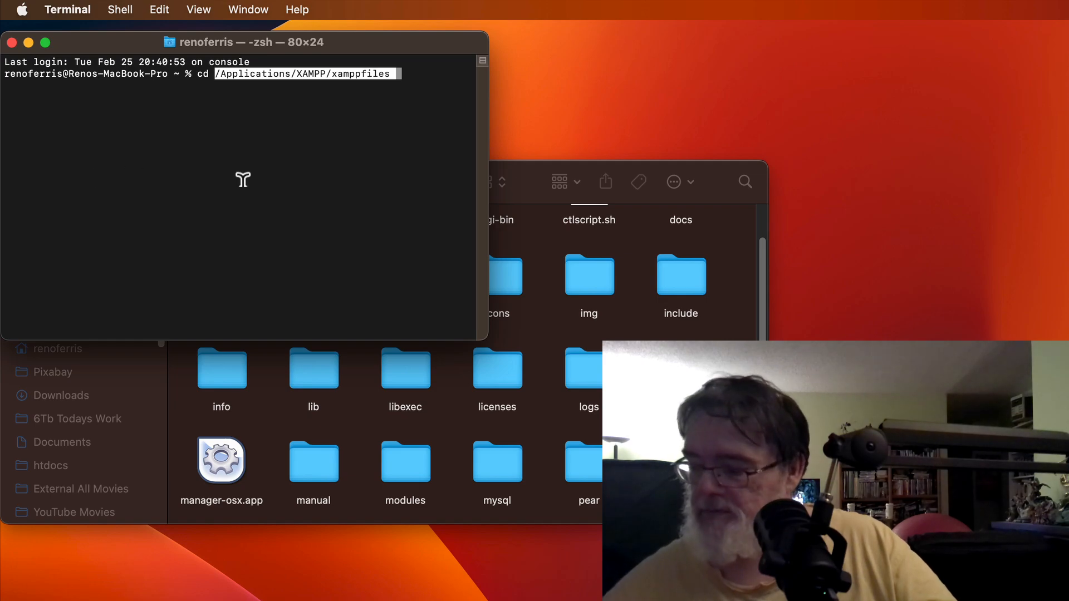
{"action": "key", "text": "Return"}
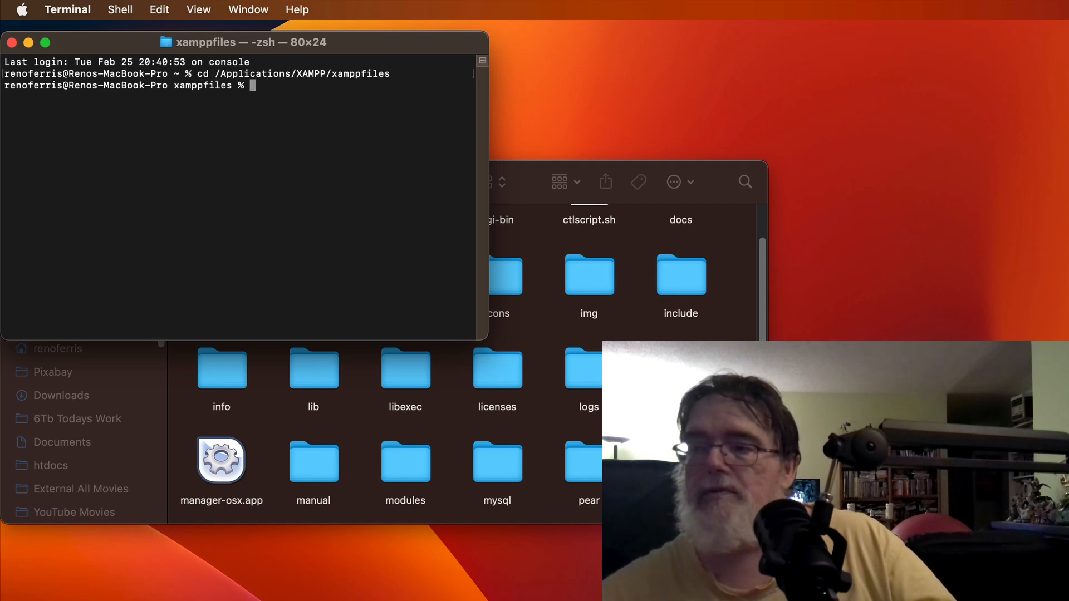
{"action": "left_click", "coordinate": [547, 348]}
{"action": "left_click", "coordinate": [37, 182]}
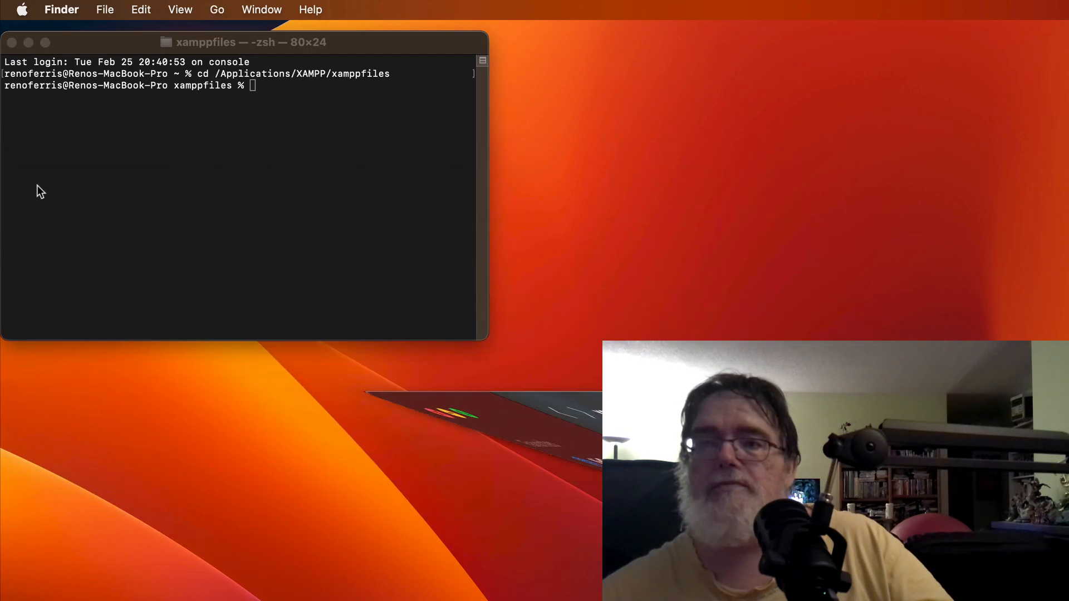
Step: List the xamppfiles contents with ls and attempt chmod 755 htdocs, which is refused
{"action": "left_click", "coordinate": [148, 182]}
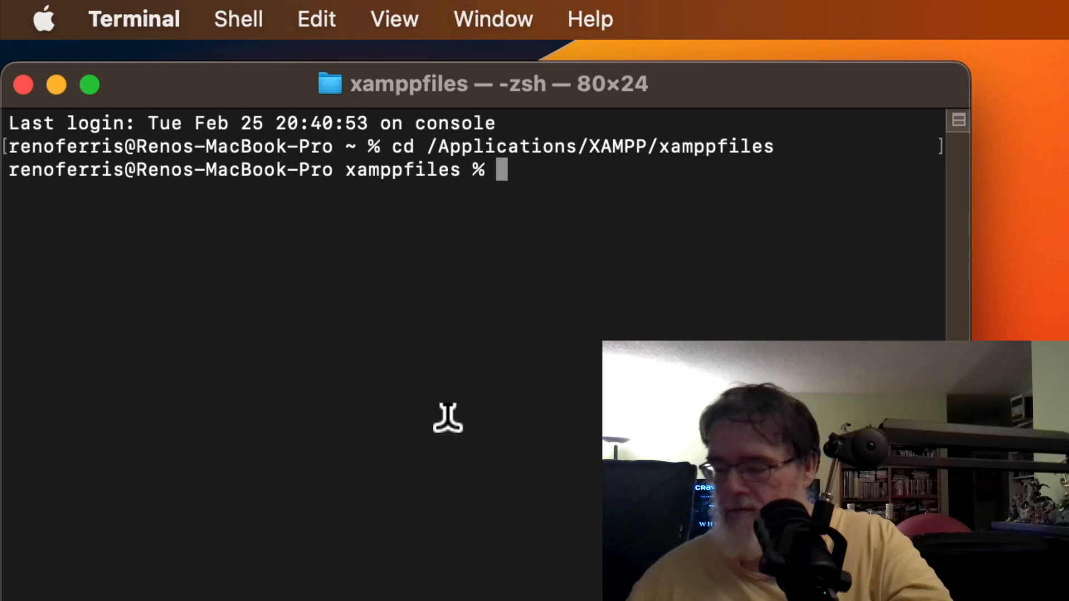
{"action": "type", "text": "ls"}
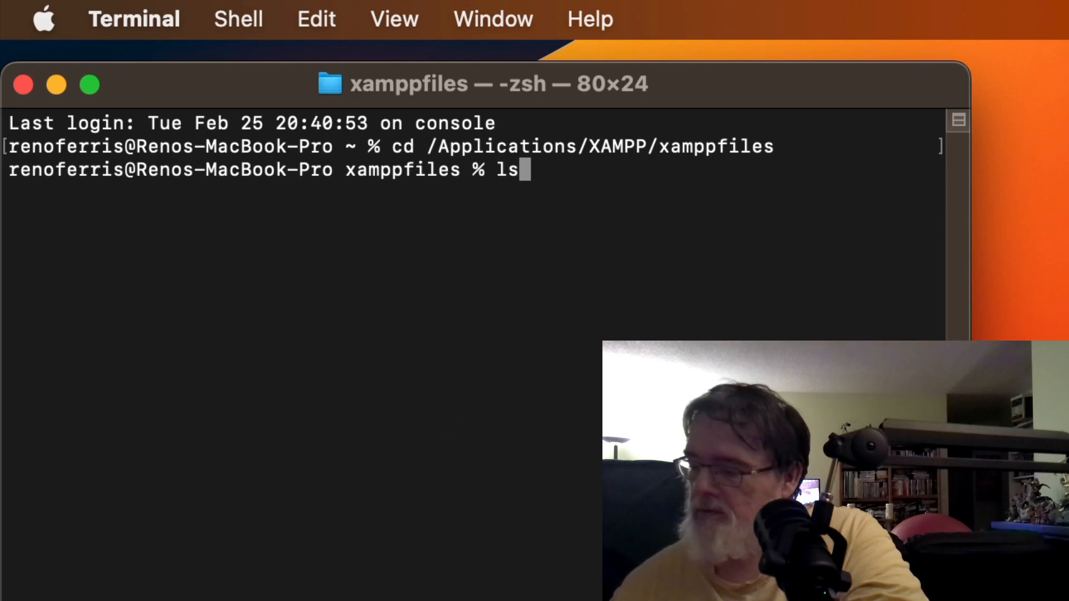
{"action": "key", "text": "Return"}
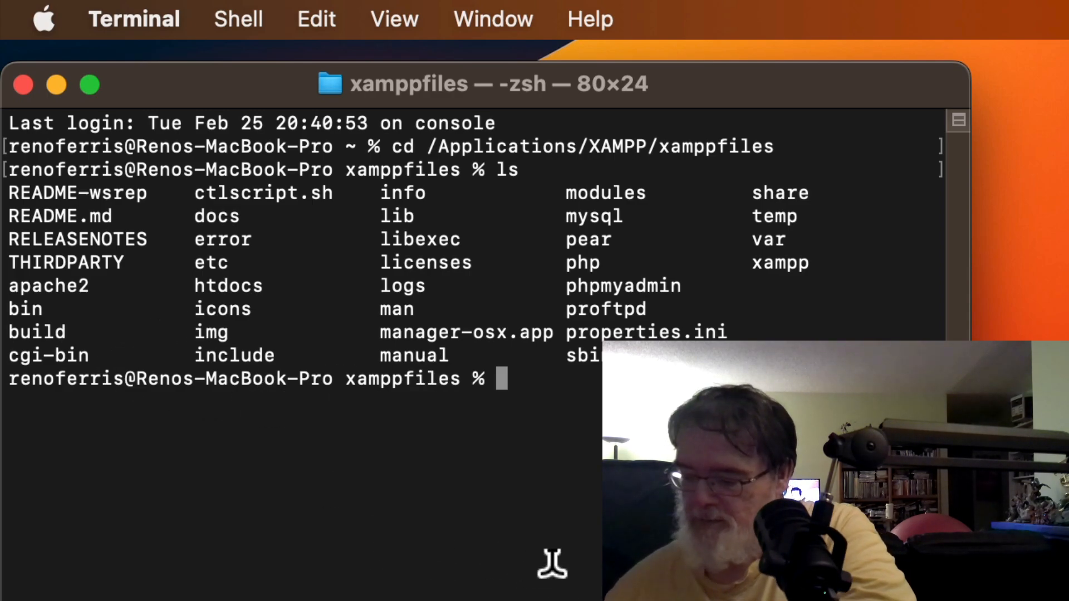
{"action": "type", "text": "chm"}
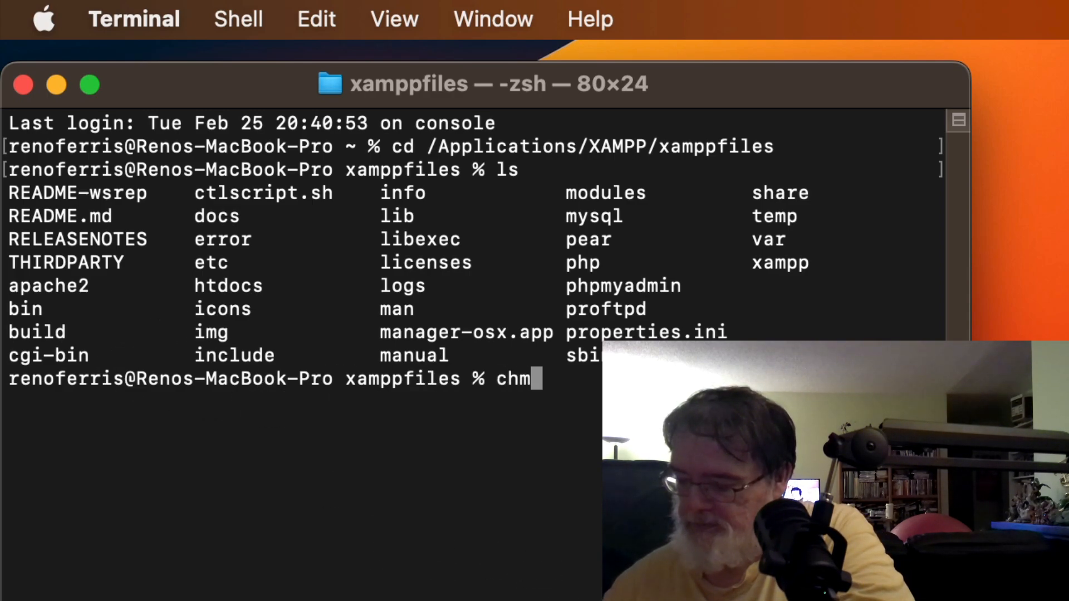
{"action": "type", "text": "od 7"}
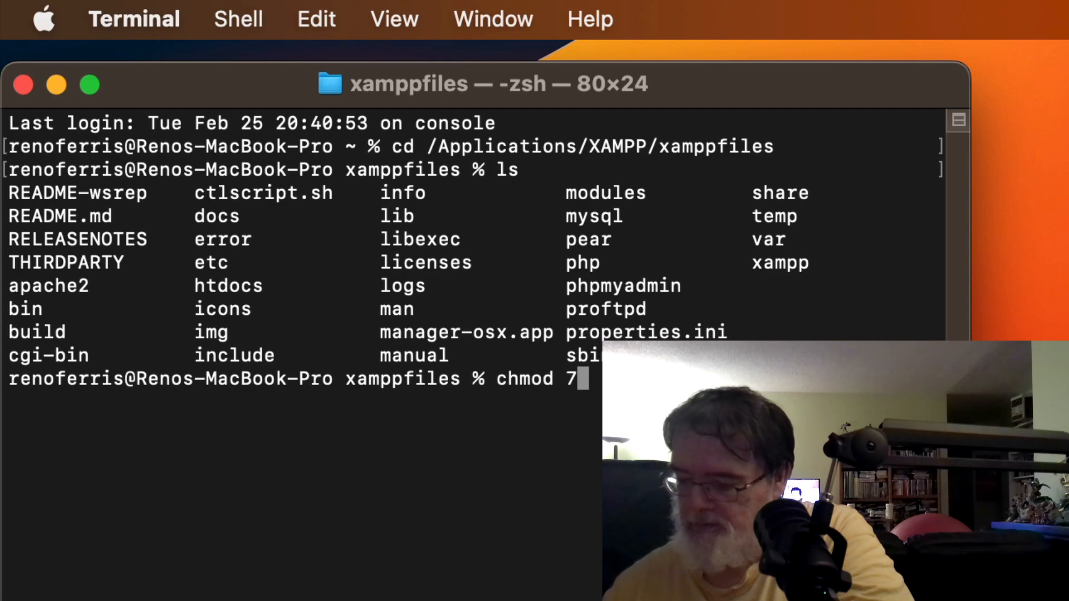
{"action": "type", "text": "55 htd"}
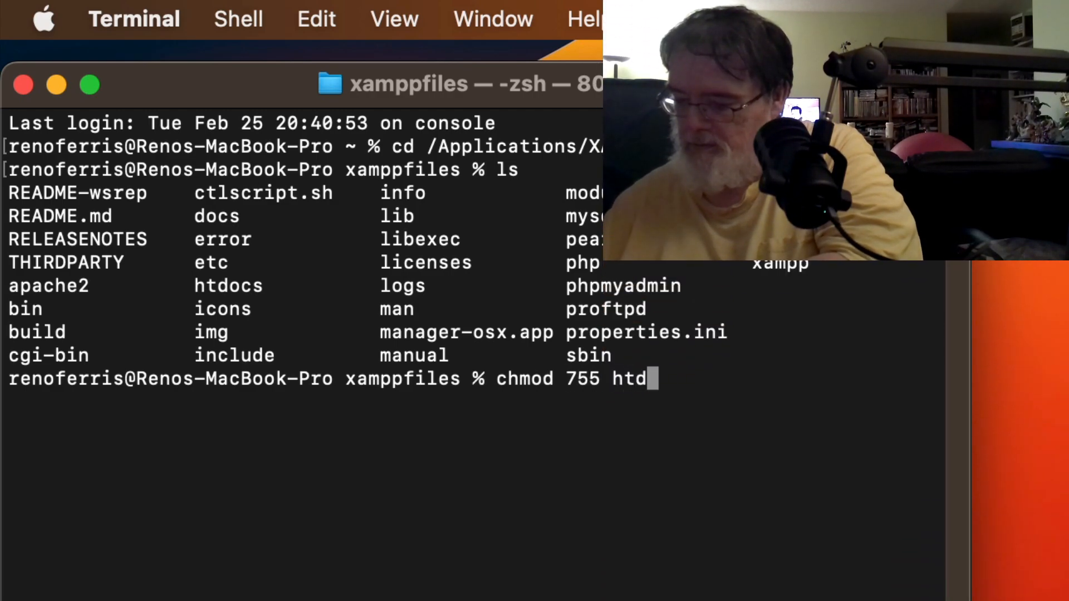
{"action": "type", "text": "ocs"}
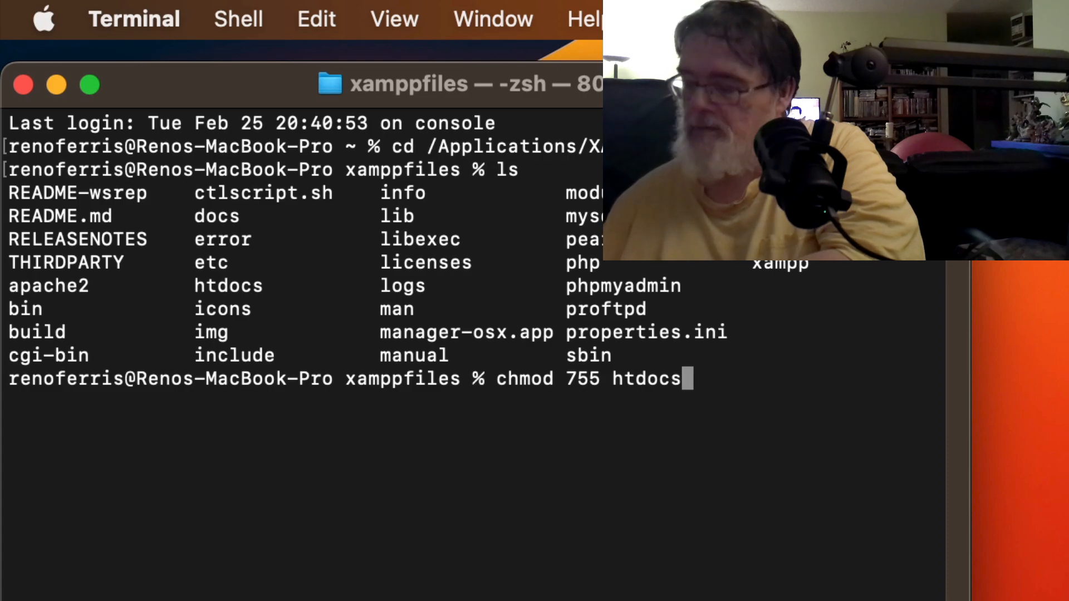
{"action": "key", "text": "Return"}
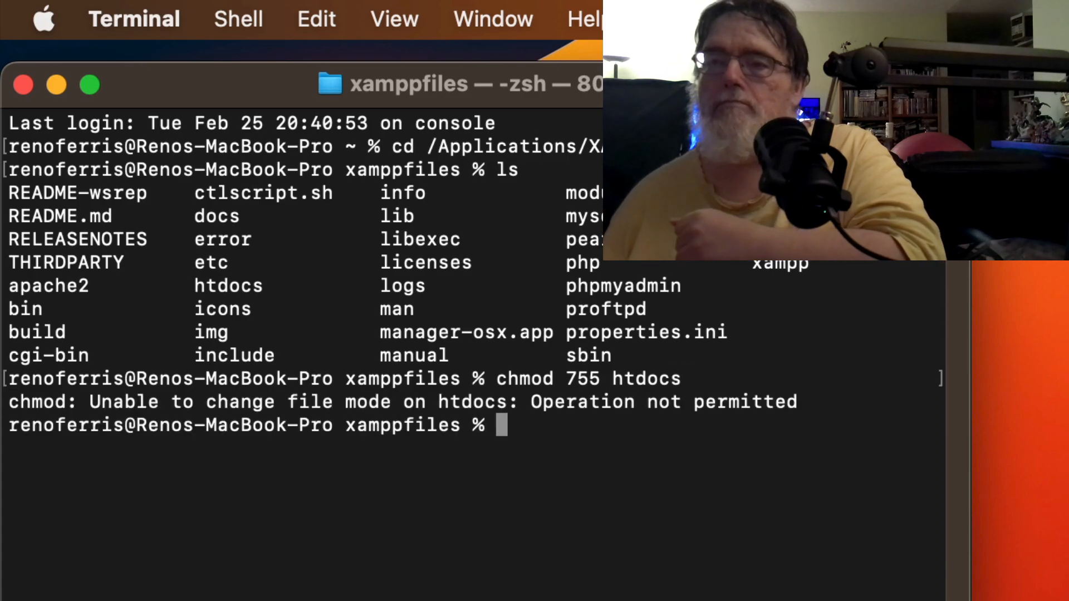
Step: Rerun it as sudo chmod 755 htdocs, authorising with the administrator password
{"action": "key", "text": "Up"}
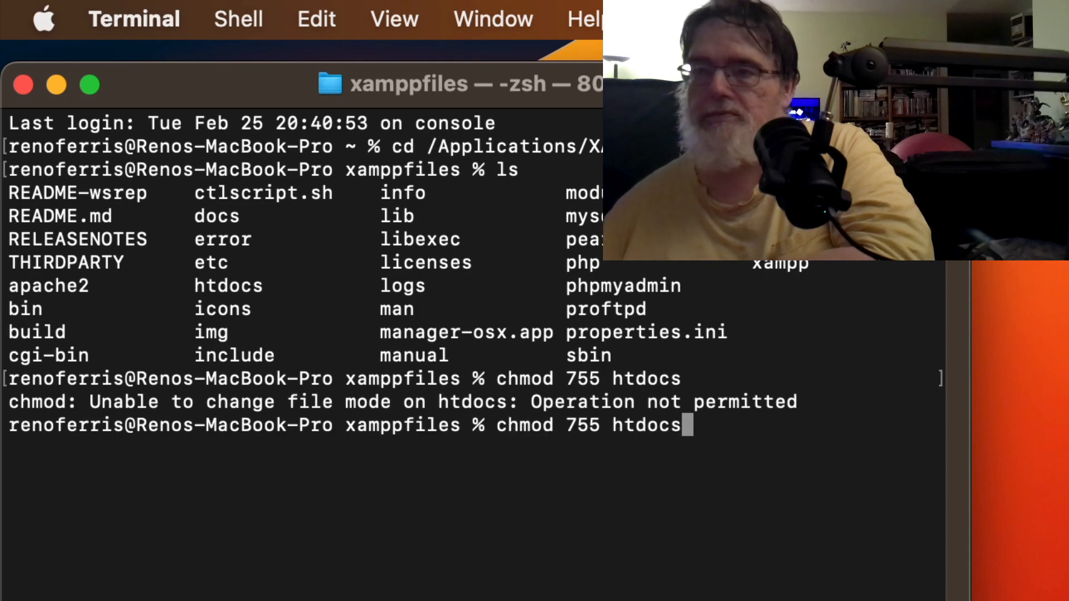
{"action": "key", "text": "Left"}
{"action": "key", "text": "Left"}
{"action": "key", "text": "Left"}
{"action": "key", "text": "Left"}
{"action": "key", "text": "Left"}
{"action": "key", "text": "Left"}
{"action": "key", "text": "Left"}
{"action": "key", "text": "Left"}
{"action": "key", "text": "Left"}
{"action": "key", "text": "Left"}
{"action": "key", "text": "Left"}
{"action": "key", "text": "Left"}
{"action": "key", "text": "Left"}
{"action": "key", "text": "Left"}
{"action": "key", "text": "Left"}
{"action": "key", "text": "Left"}
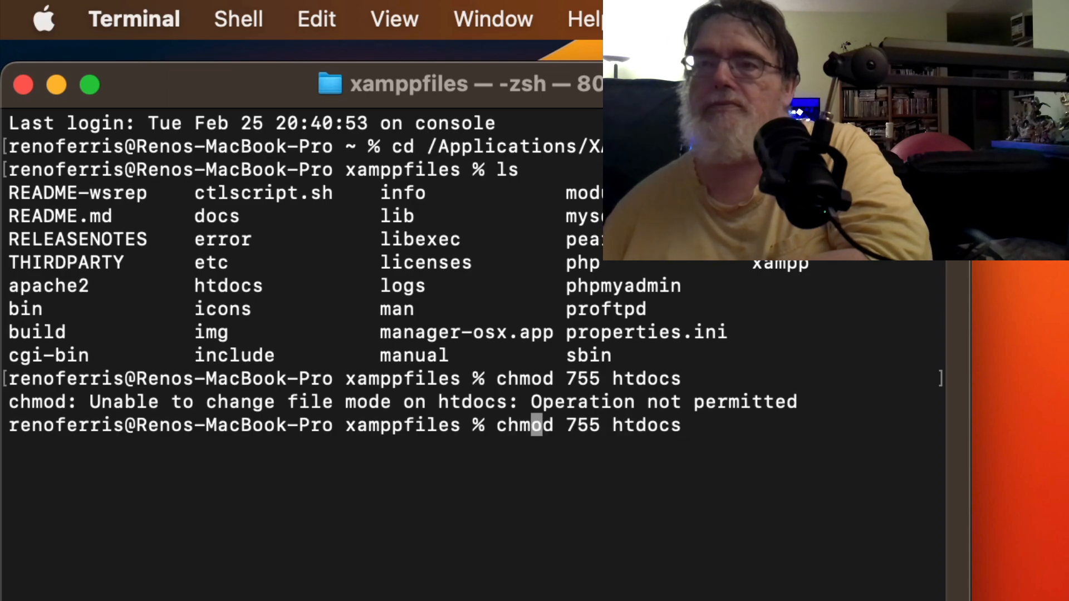
{"action": "type", "text": "sudo"}
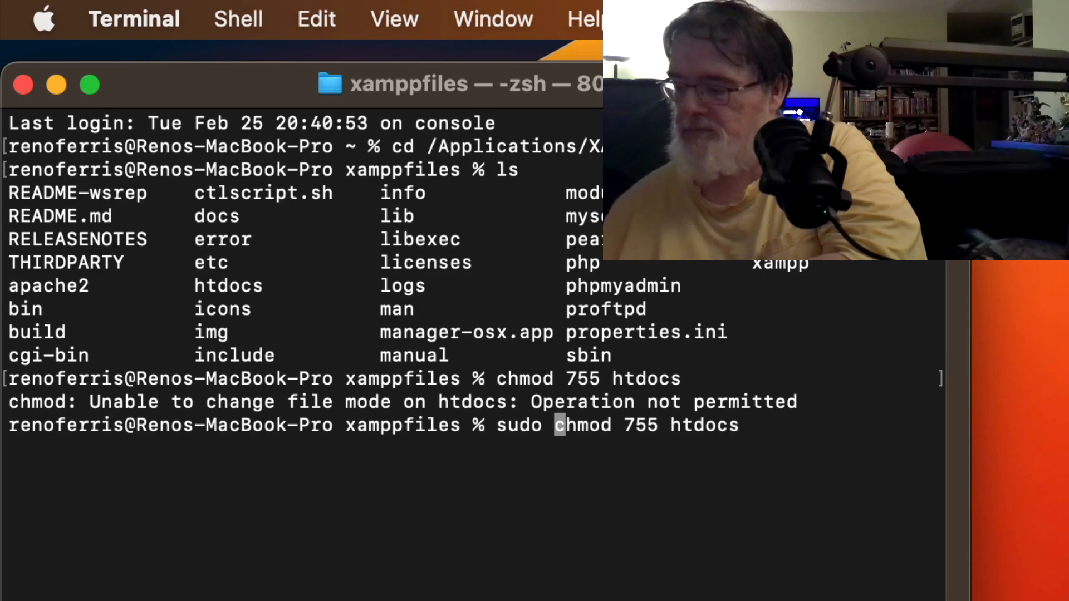
{"action": "key", "text": "Return"}
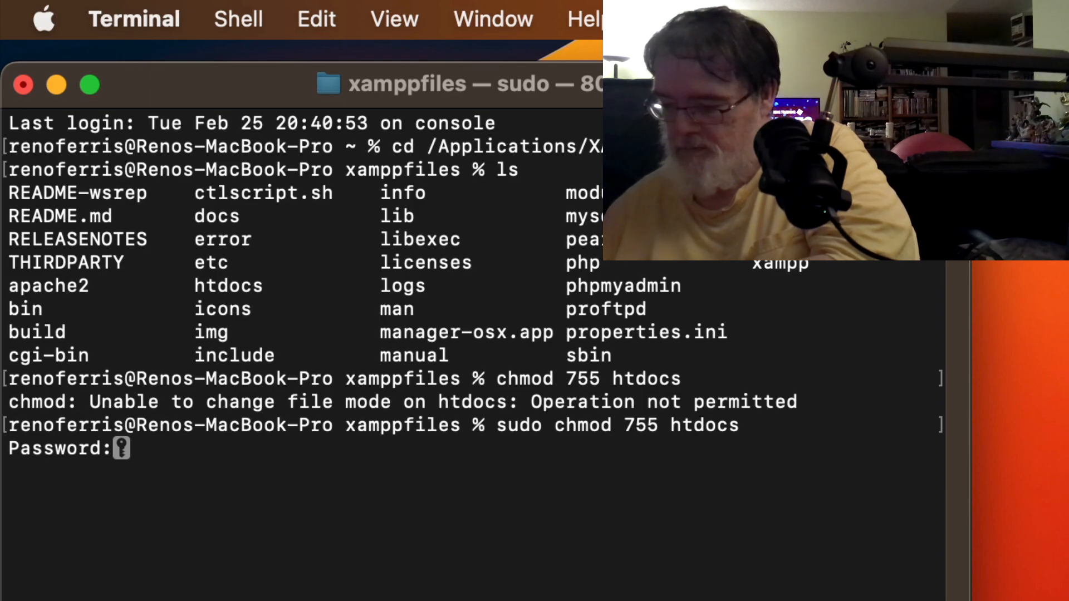
{"action": "key", "text": "Return"}
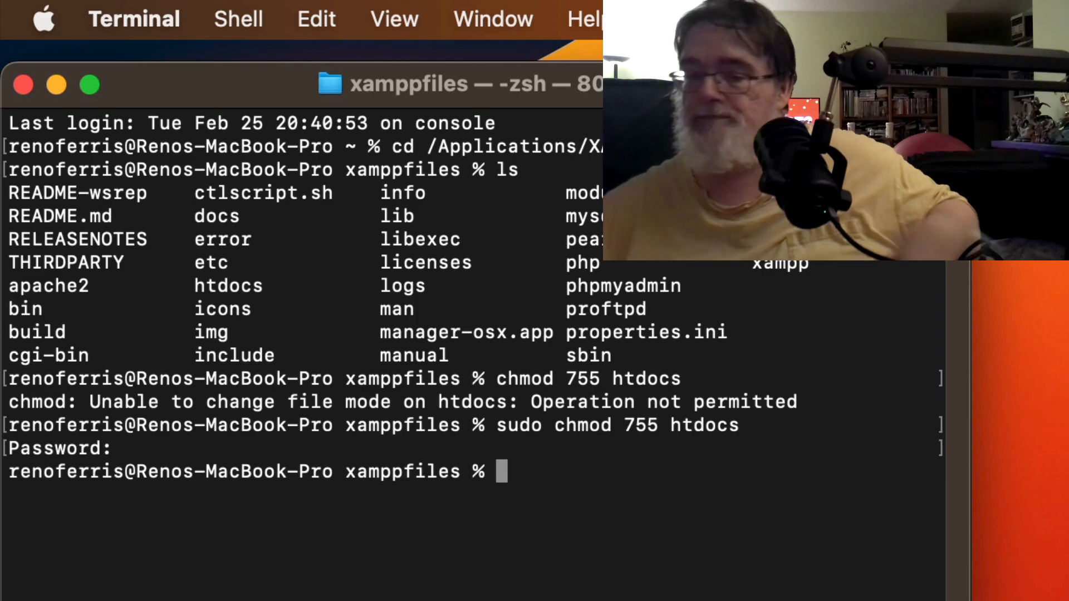
{"action": "left_click", "coordinate": [143, 20]}
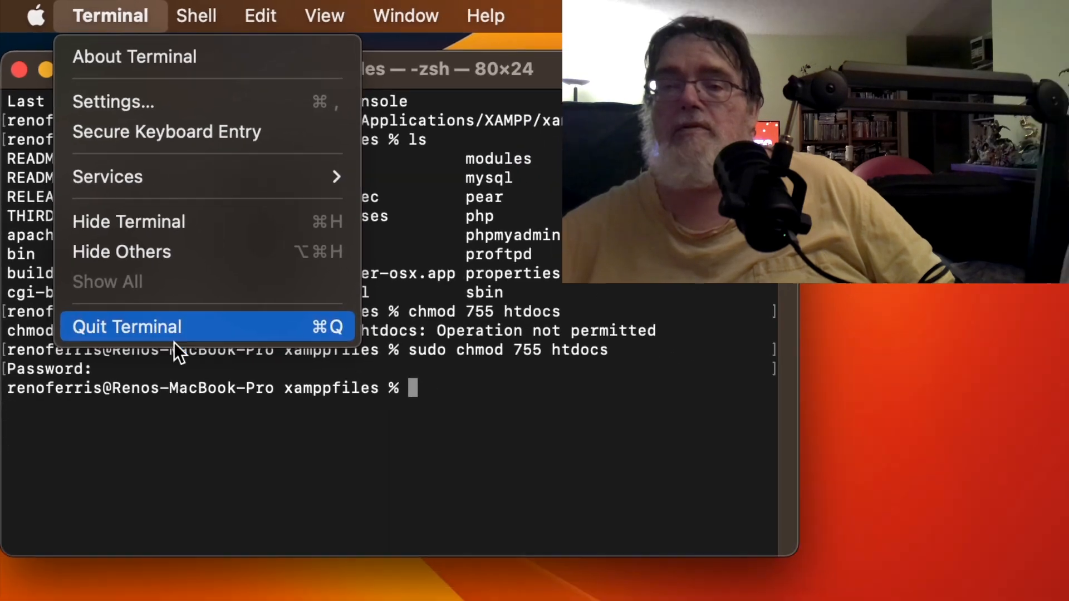
Step: Quit Terminal and launch the XAMPP manager-osx app, authorising it with the administrator password
{"action": "left_click", "coordinate": [170, 397]}
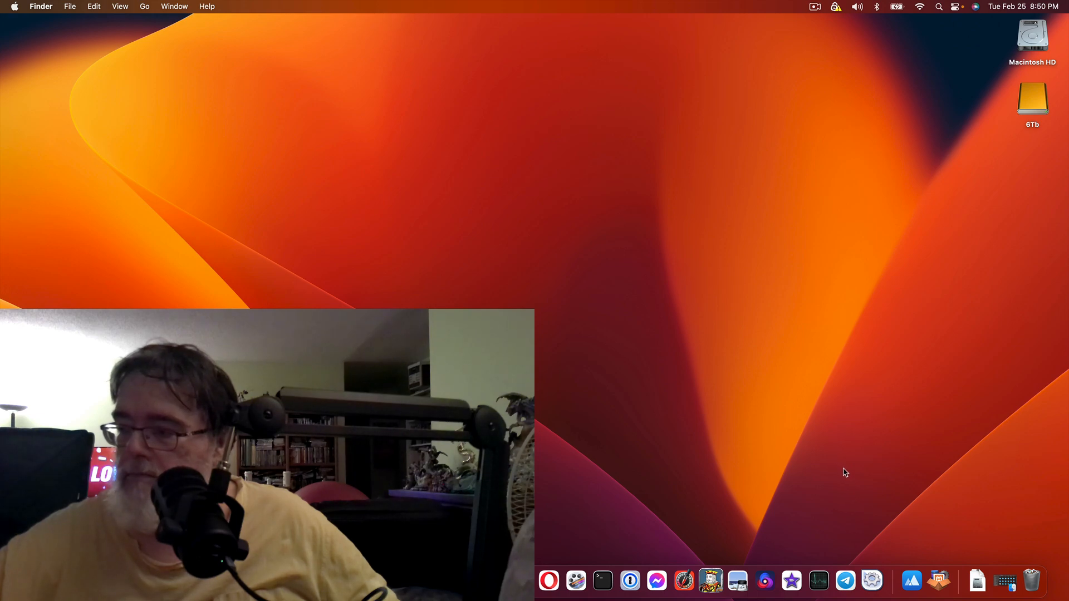
{"action": "right_click", "coordinate": [869, 580]}
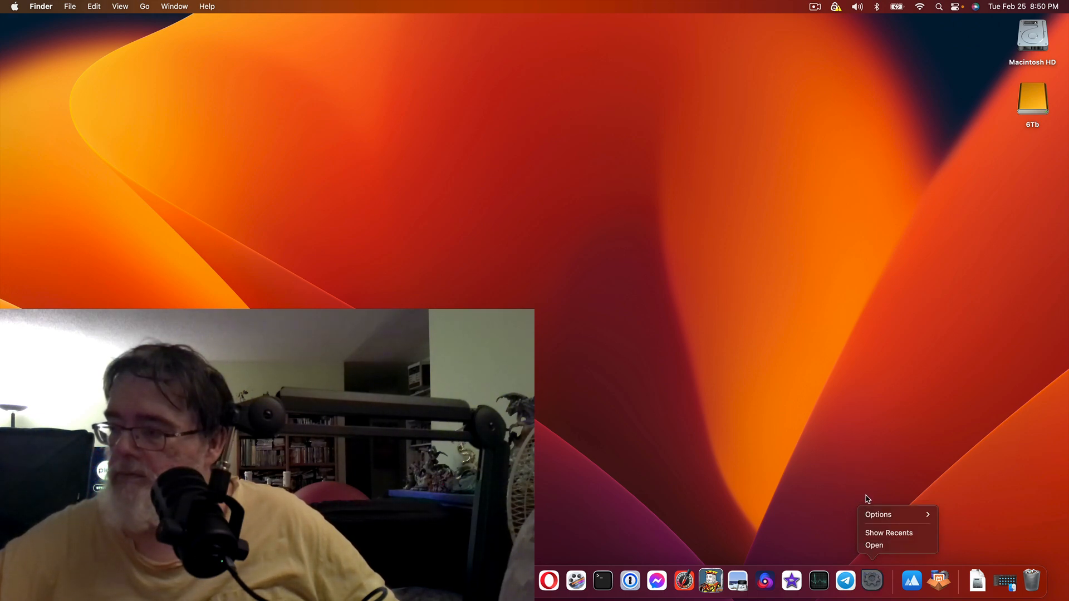
{"action": "left_click", "coordinate": [871, 546]}
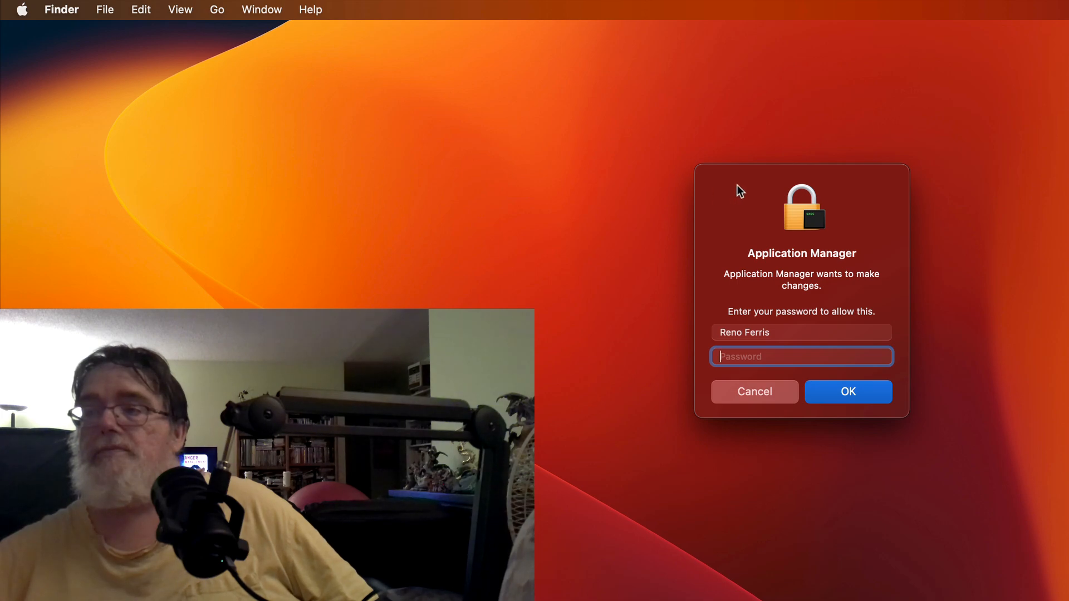
{"action": "left_click_drag", "start_coordinate": [737, 185], "coordinate": [53, 57]}
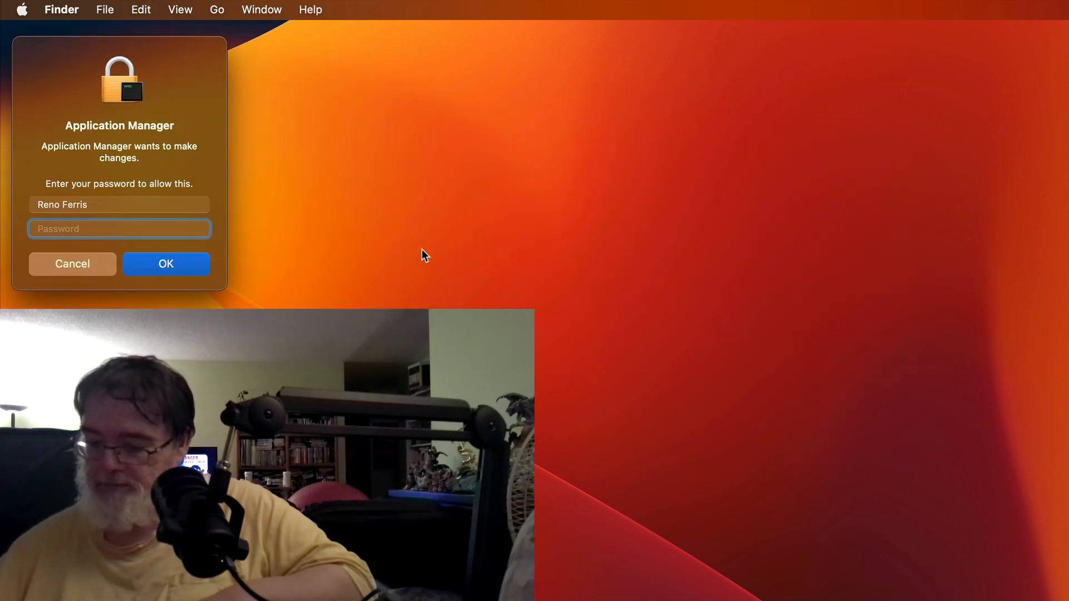
{"action": "type", "text": "•"}
{"action": "type", "text": "•••••"}
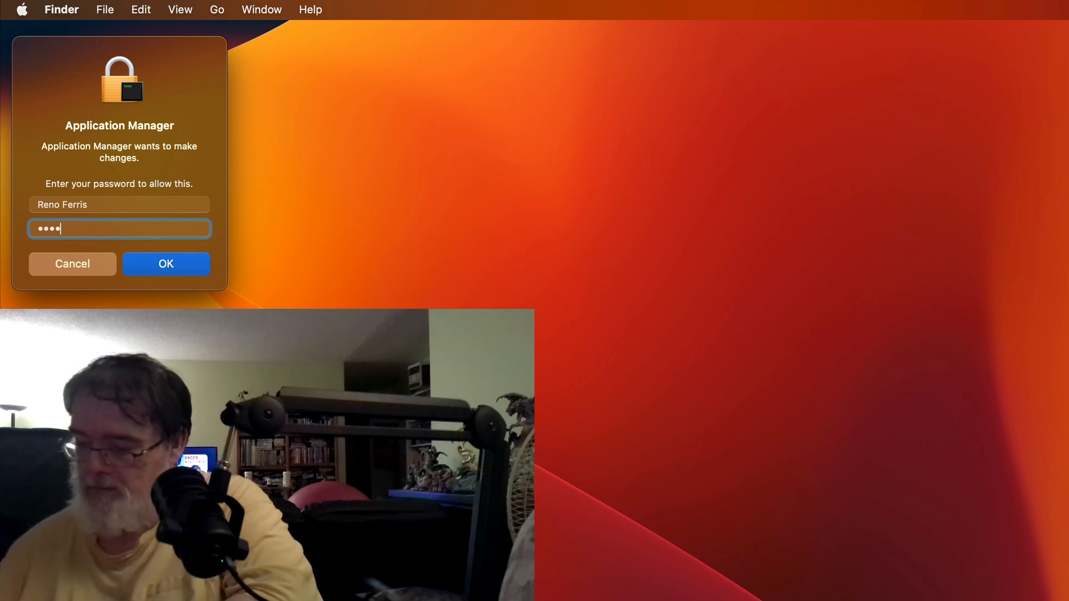
{"action": "type", "text": "•••"}
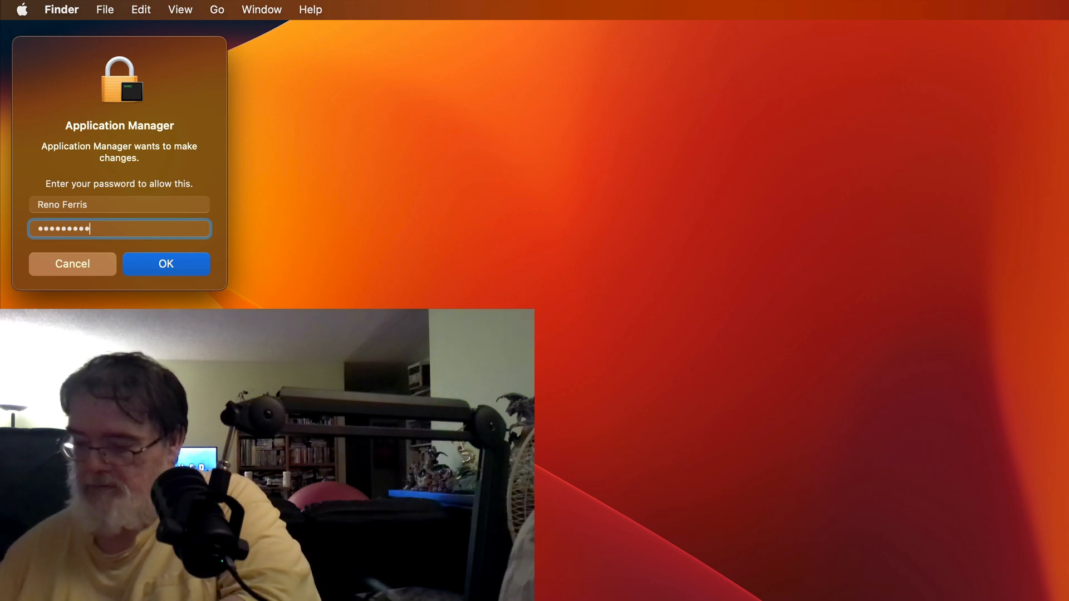
{"action": "key", "text": "Return"}
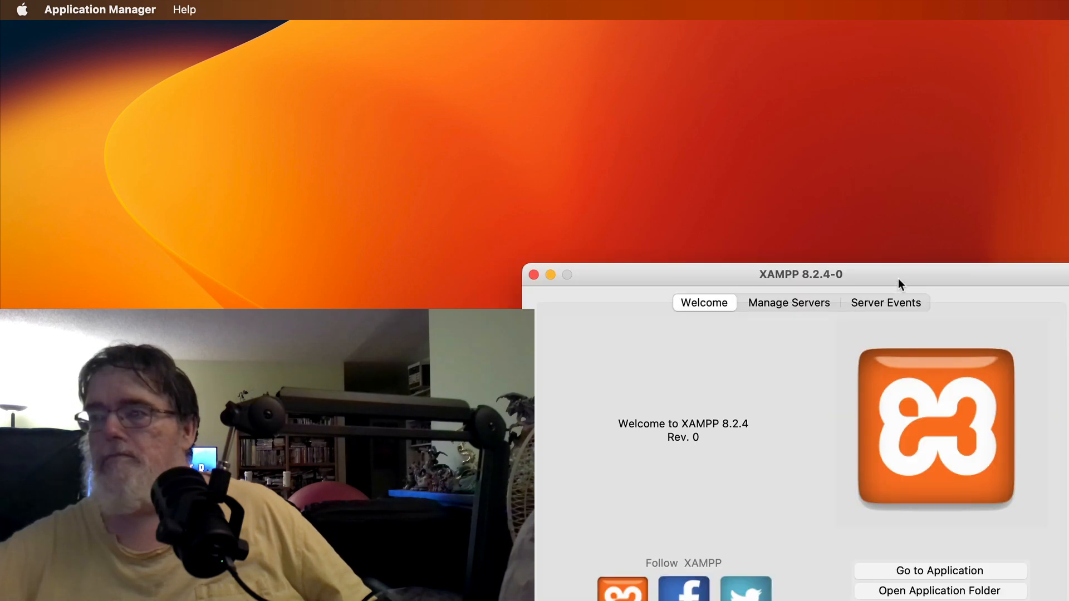
Step: Start Apache Web Server and MySQL Database on Manage Servers, leaving ProFTPD stopped
{"action": "left_click_drag", "start_coordinate": [898, 280], "coordinate": [371, 44]}
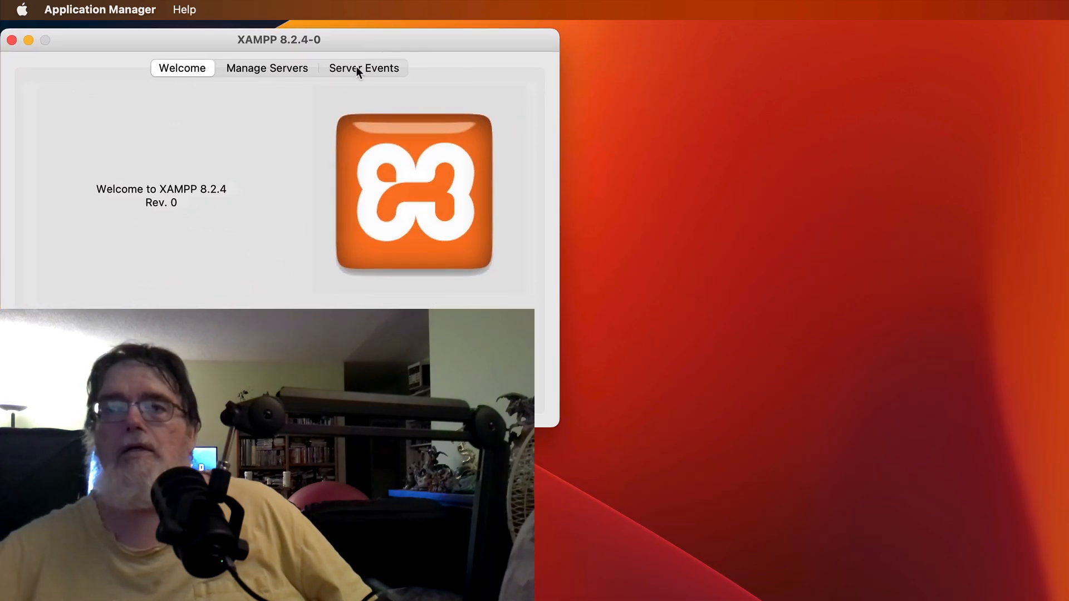
{"action": "left_click", "coordinate": [260, 69]}
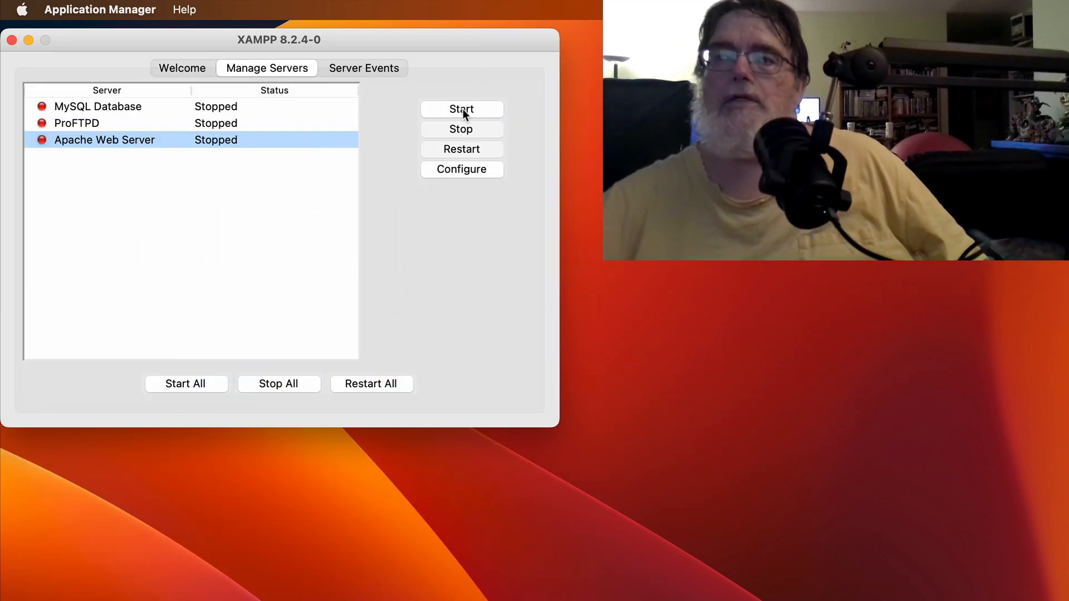
{"action": "left_click", "coordinate": [462, 109]}
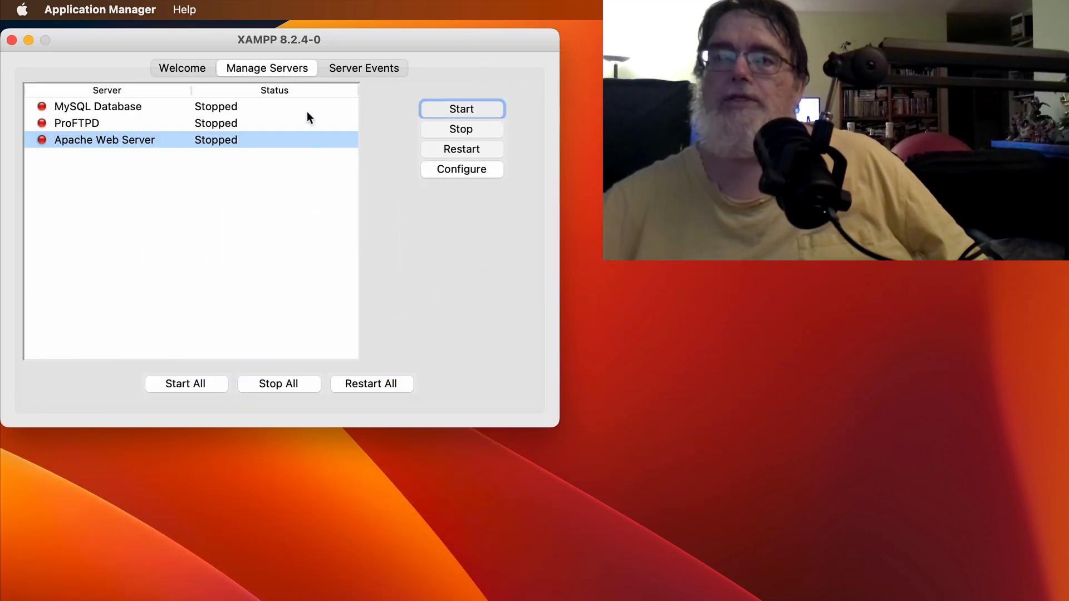
{"action": "left_click", "coordinate": [248, 106]}
{"action": "left_click", "coordinate": [459, 107]}
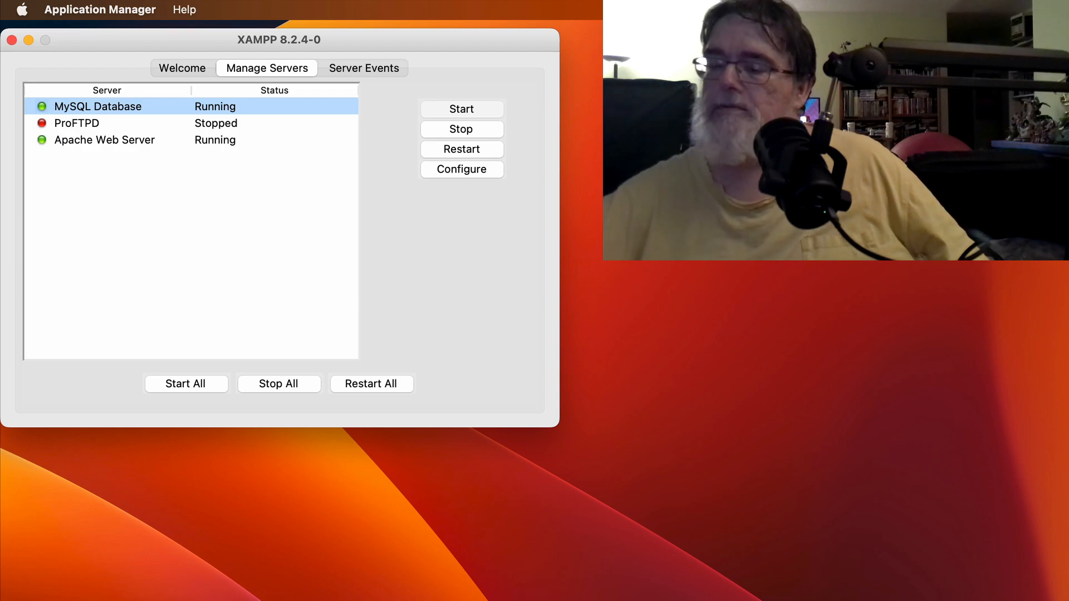
{"action": "key", "text": "super+Tab"}
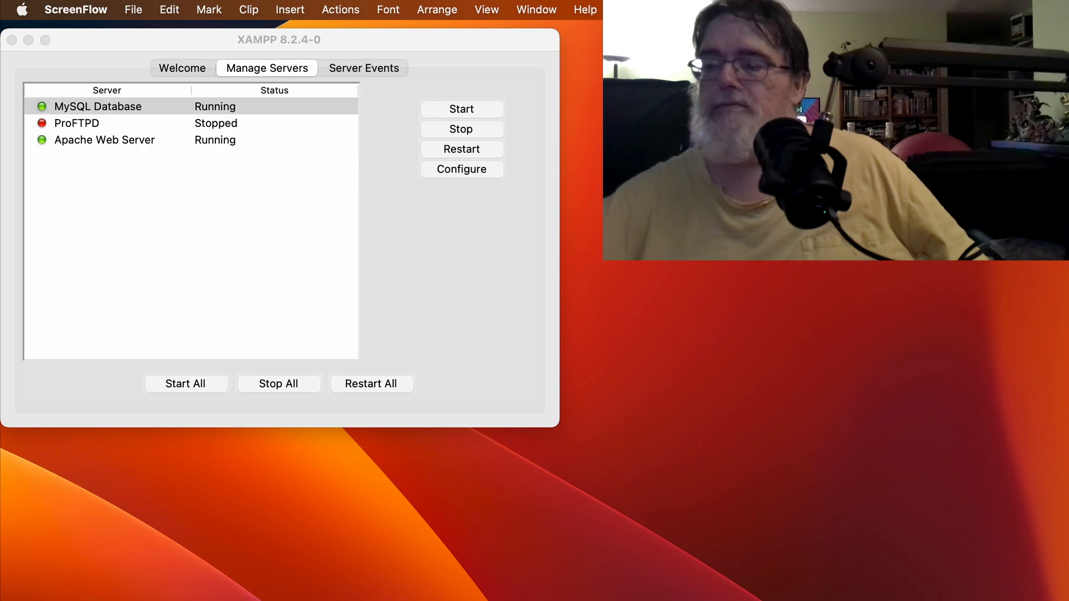
{"action": "left_click", "coordinate": [517, 600]}
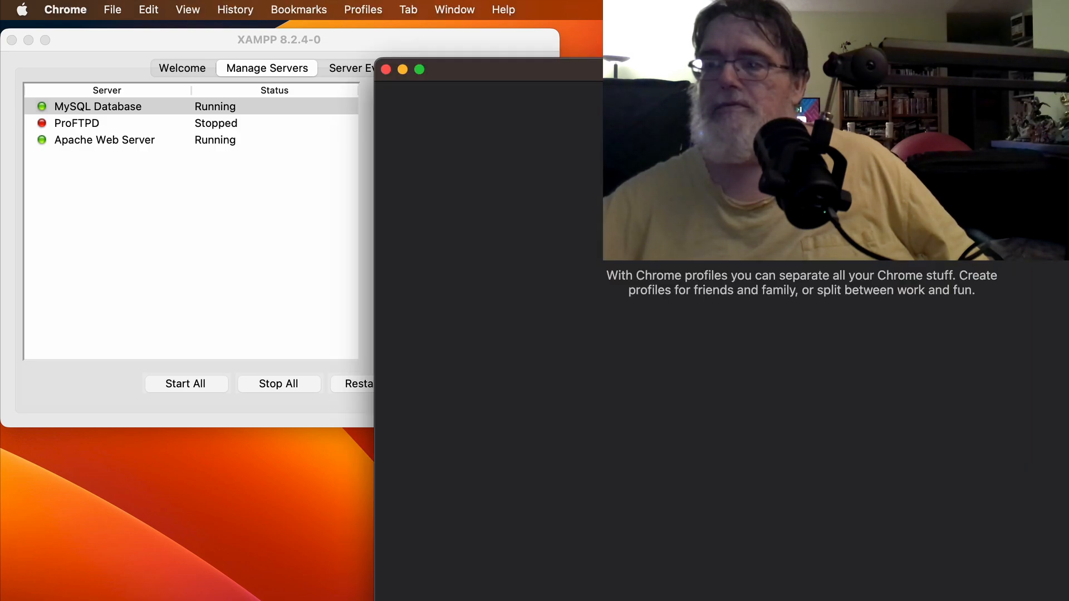
{"action": "left_click", "coordinate": [563, 529]}
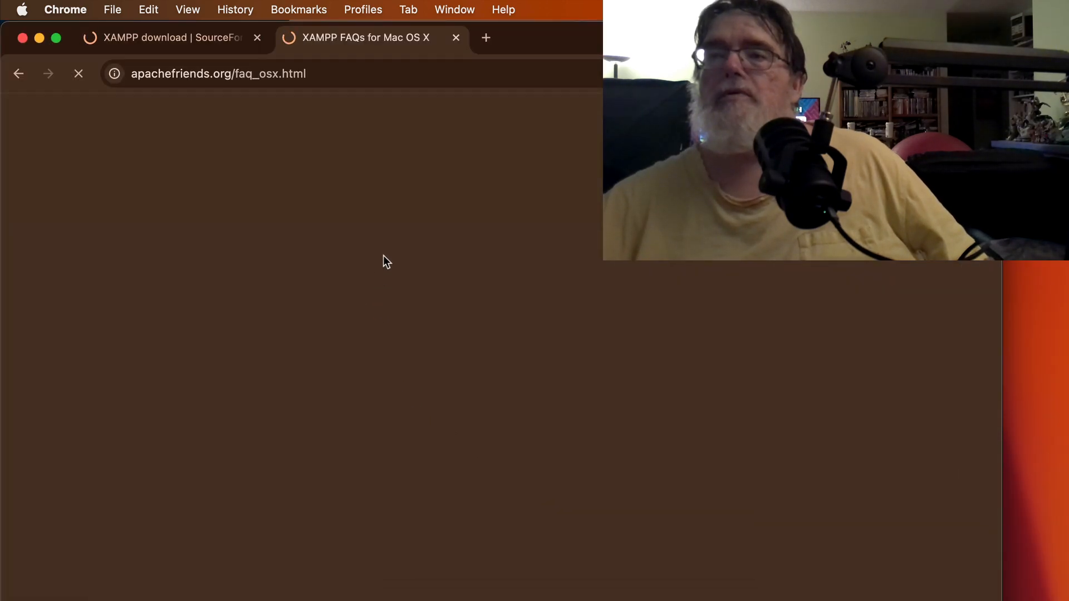
{"action": "left_click", "coordinate": [483, 38]}
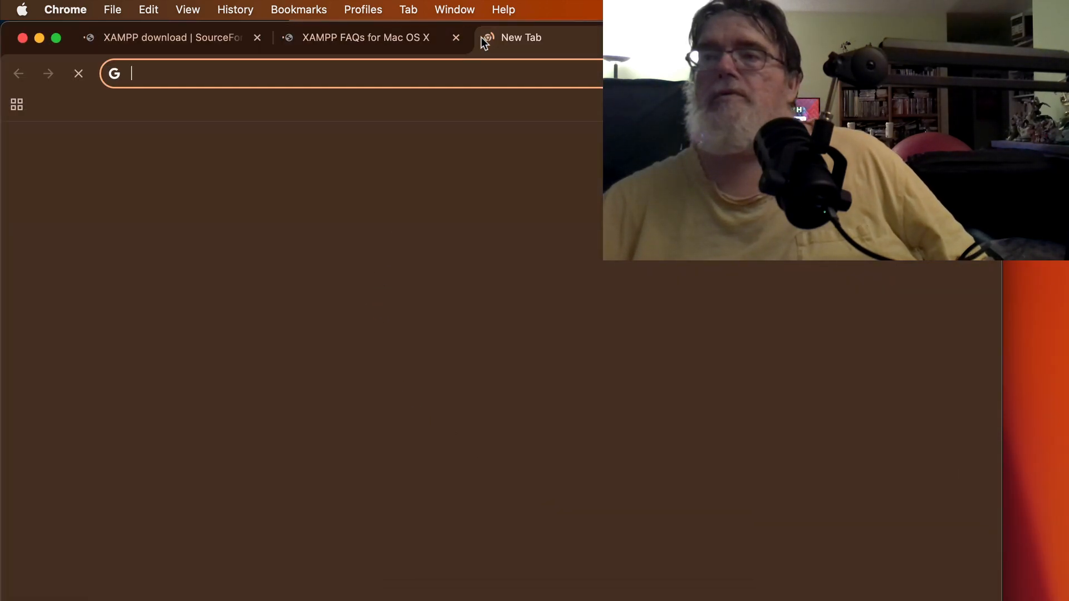
{"action": "left_click", "coordinate": [547, 87]}
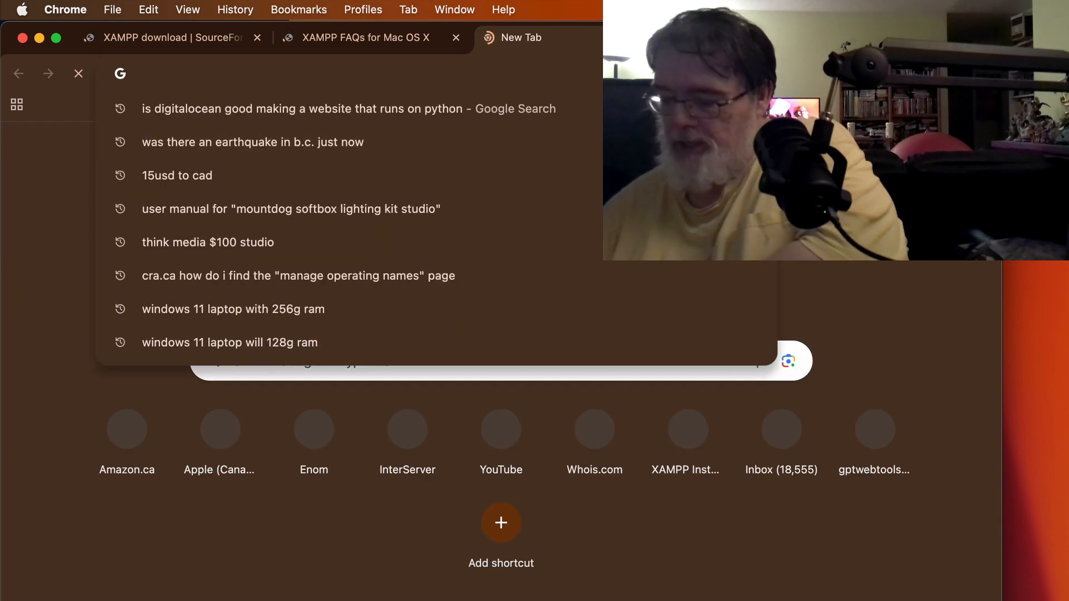
{"action": "type", "text": "http"}
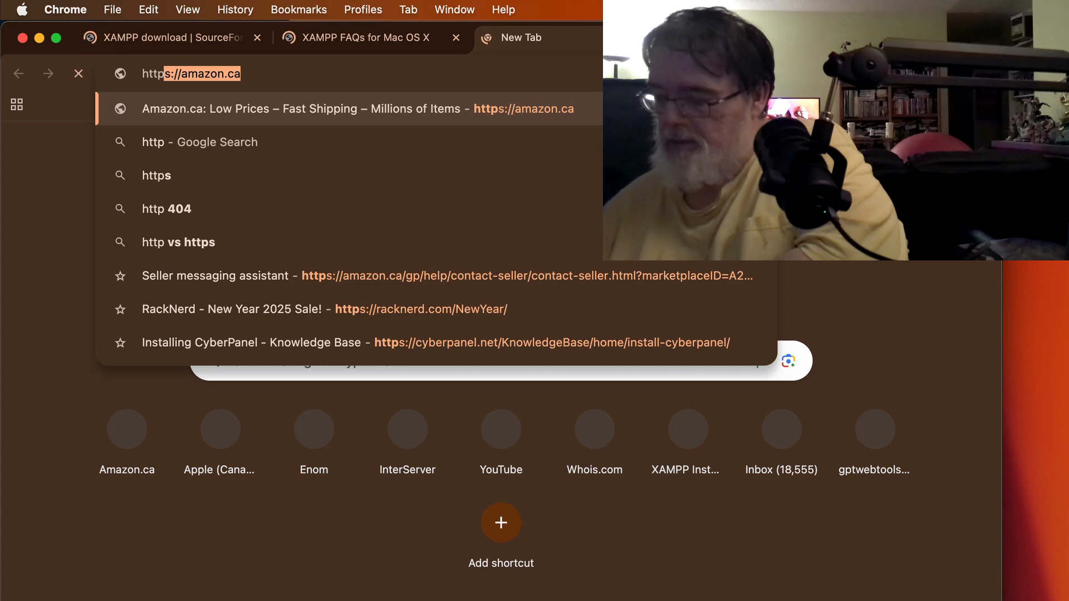
{"action": "type", "text": ":"}
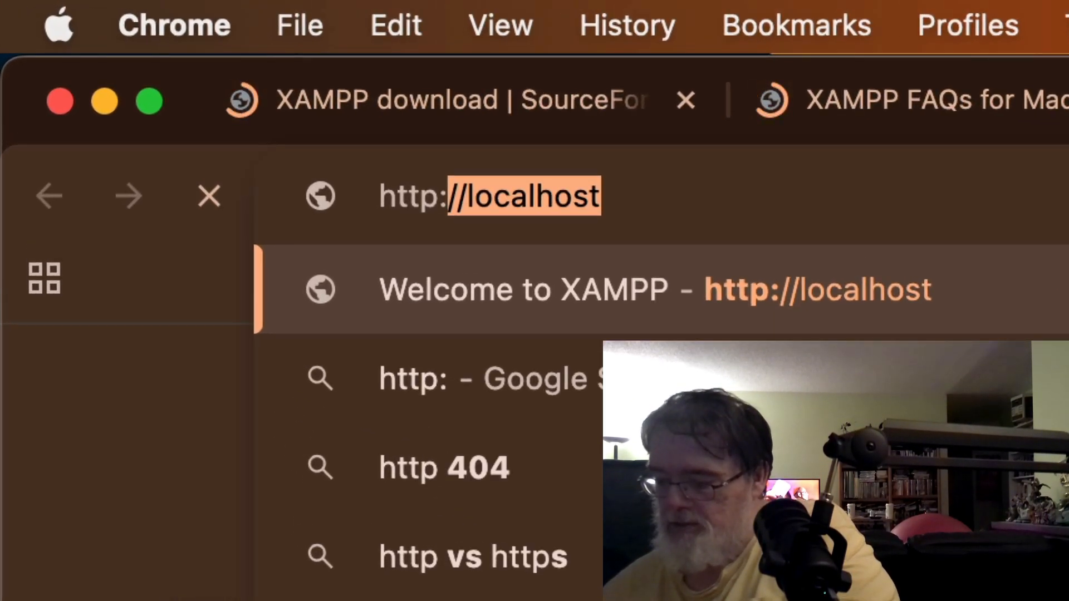
{"action": "type", "text": "//loca"}
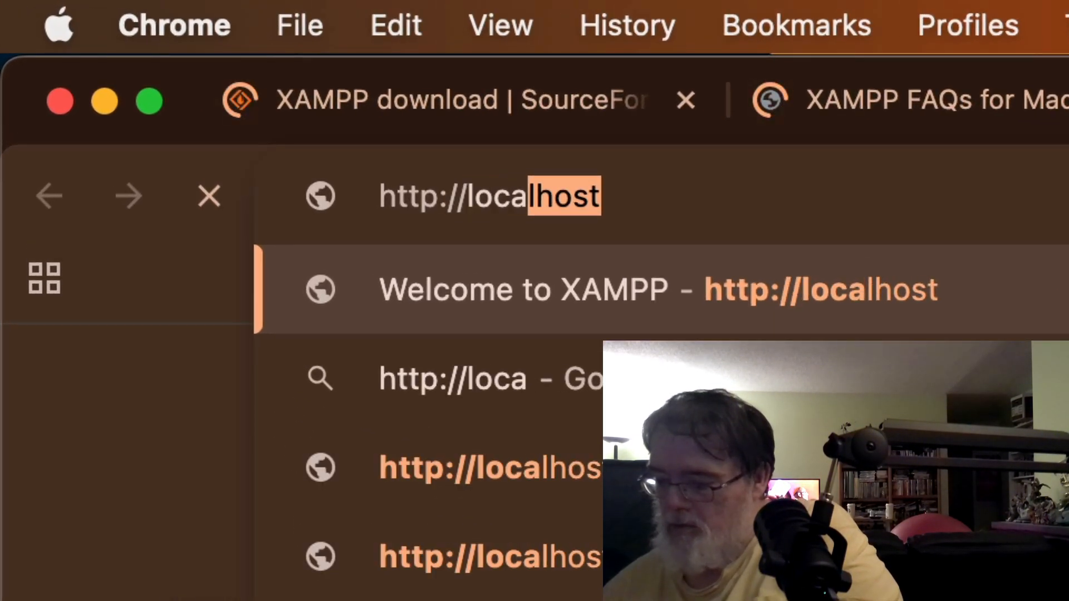
{"action": "type", "text": "lhos"}
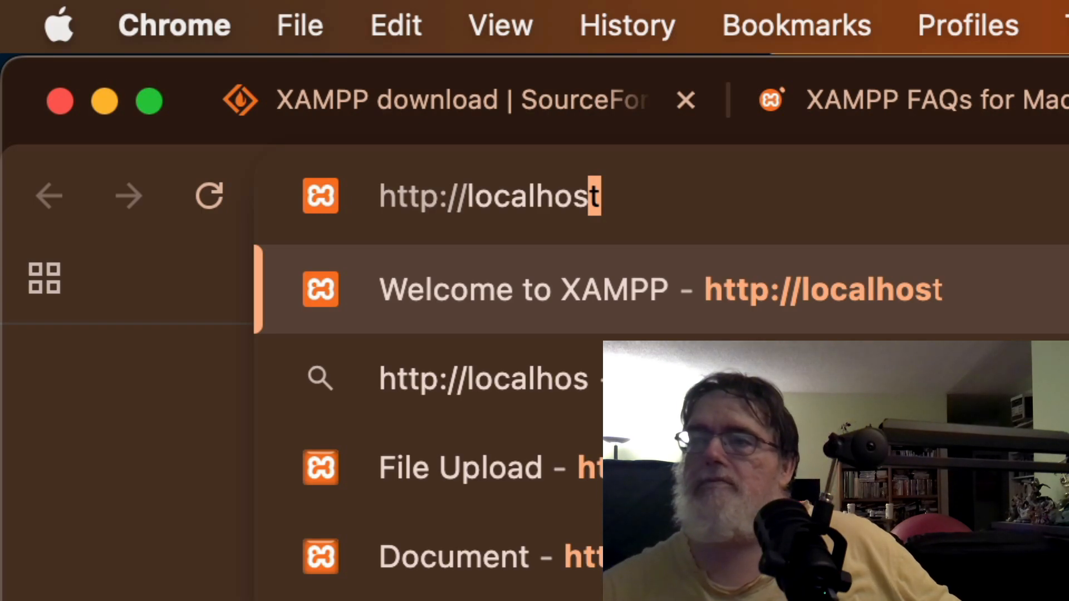
{"action": "key", "text": "Return"}
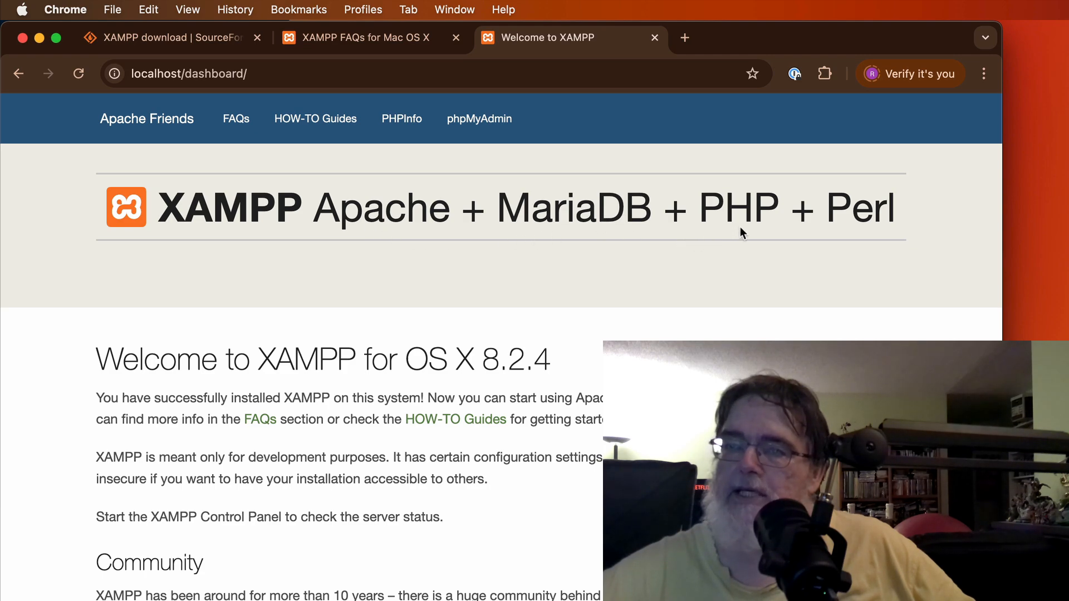
Step: Open phpMyAdmin from the dashboard navigation and place the cursor at the end of its address
{"action": "left_click", "coordinate": [470, 127]}
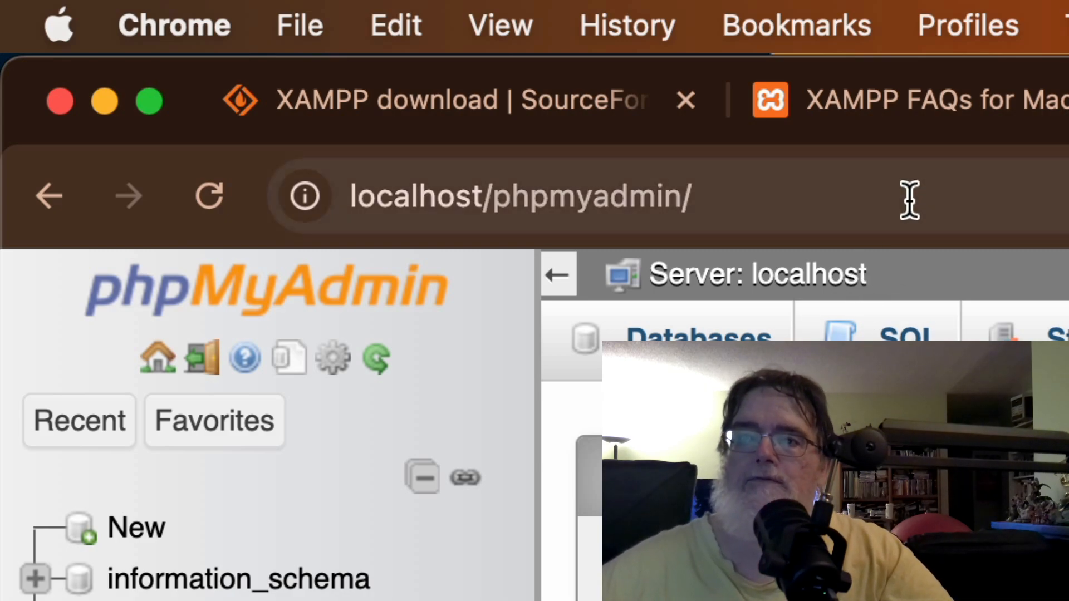
{"action": "left_click", "coordinate": [910, 195]}
{"action": "left_click", "coordinate": [974, 164]}
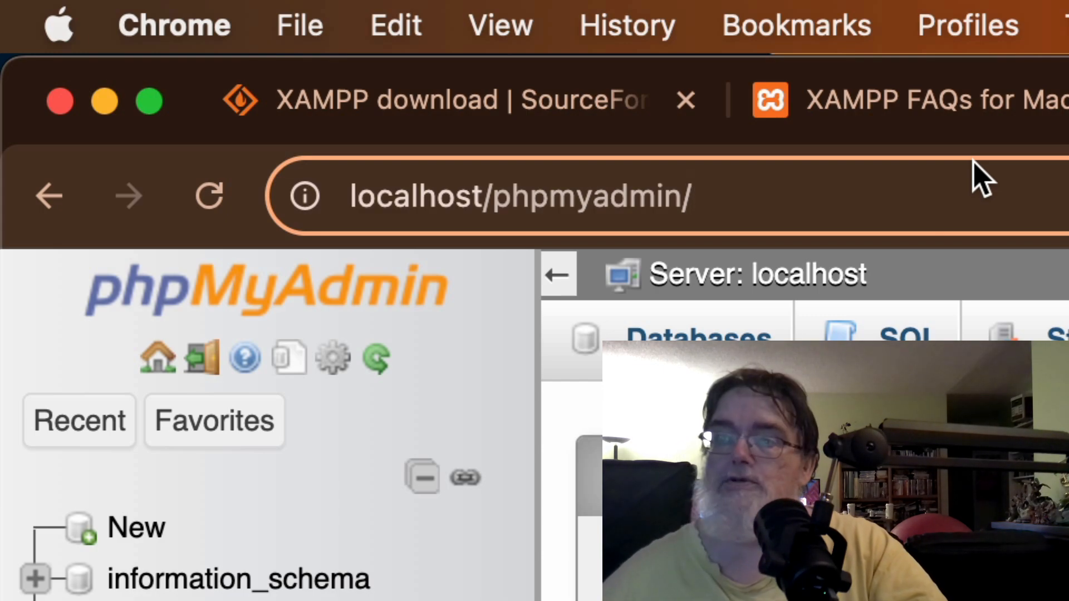
Step: Change the address to localhost/project, then quit Google Chrome
{"action": "key", "text": "BackSpace"}
{"action": "key", "text": "BackSpace"}
{"action": "key", "text": "BackSpace"}
{"action": "key", "text": "BackSpace"}
{"action": "key", "text": "BackSpace"}
{"action": "key", "text": "BackSpace"}
{"action": "key", "text": "BackSpace"}
{"action": "key", "text": "BackSpace"}
{"action": "key", "text": "BackSpace"}
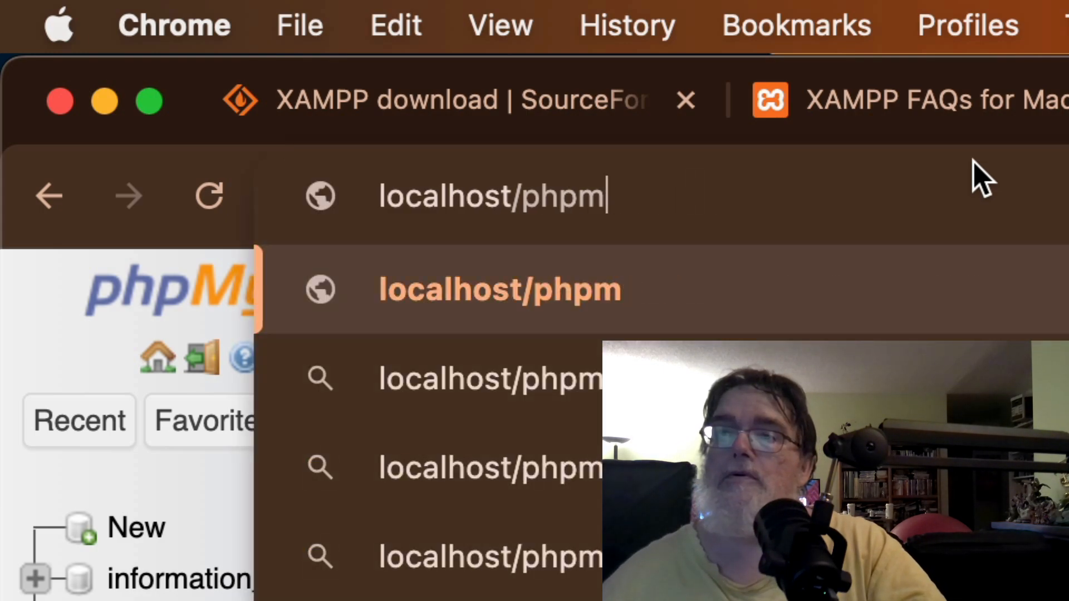
{"action": "key", "text": "BackSpace"}
{"action": "type", "text": "roj"}
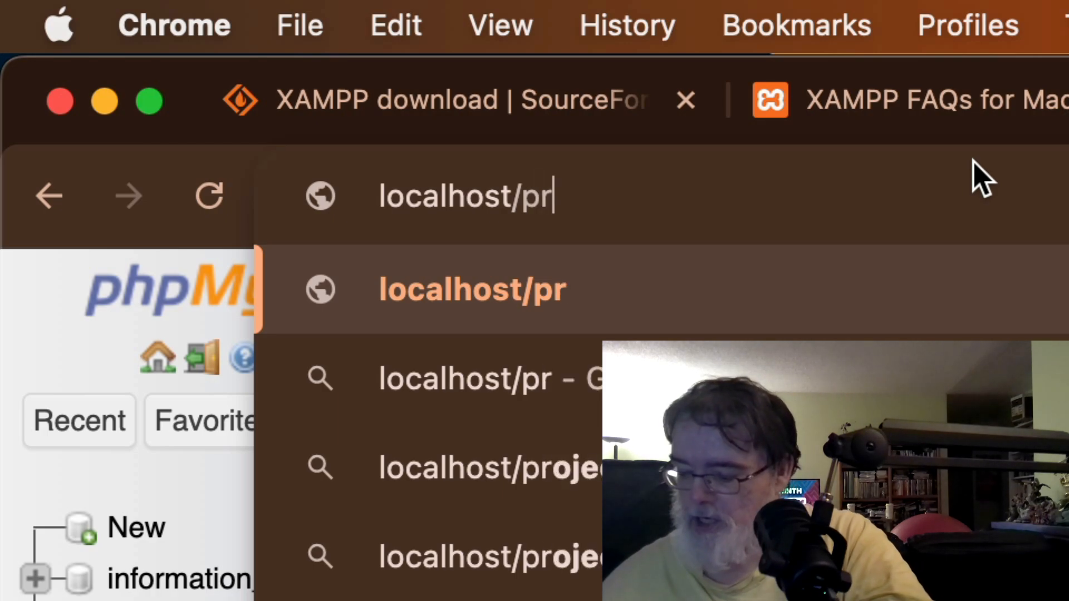
{"action": "type", "text": "ect"}
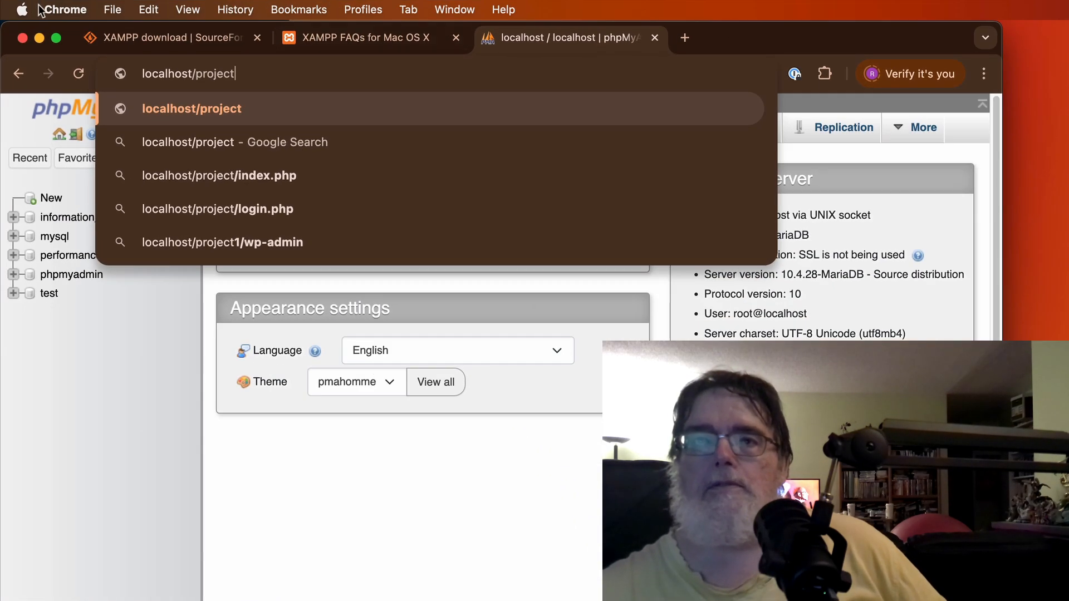
{"action": "left_click", "coordinate": [174, 25]}
{"action": "left_click", "coordinate": [111, 254]}
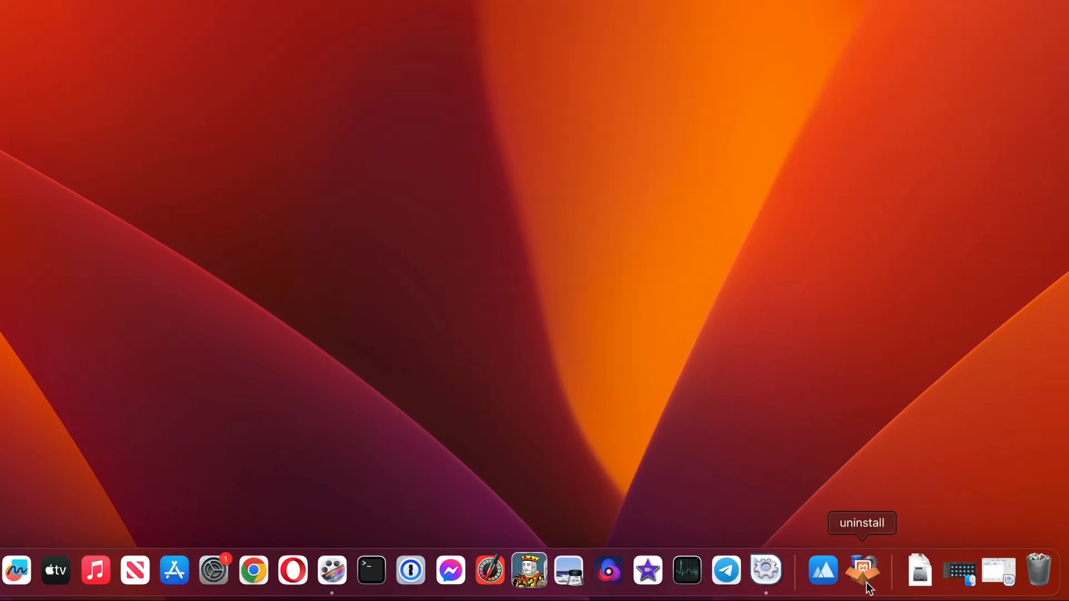
Step: Stop MySQL Database, ProFTPD and Apache Web Server, then quit XAMPP Application Manager
{"action": "left_click", "coordinate": [989, 567]}
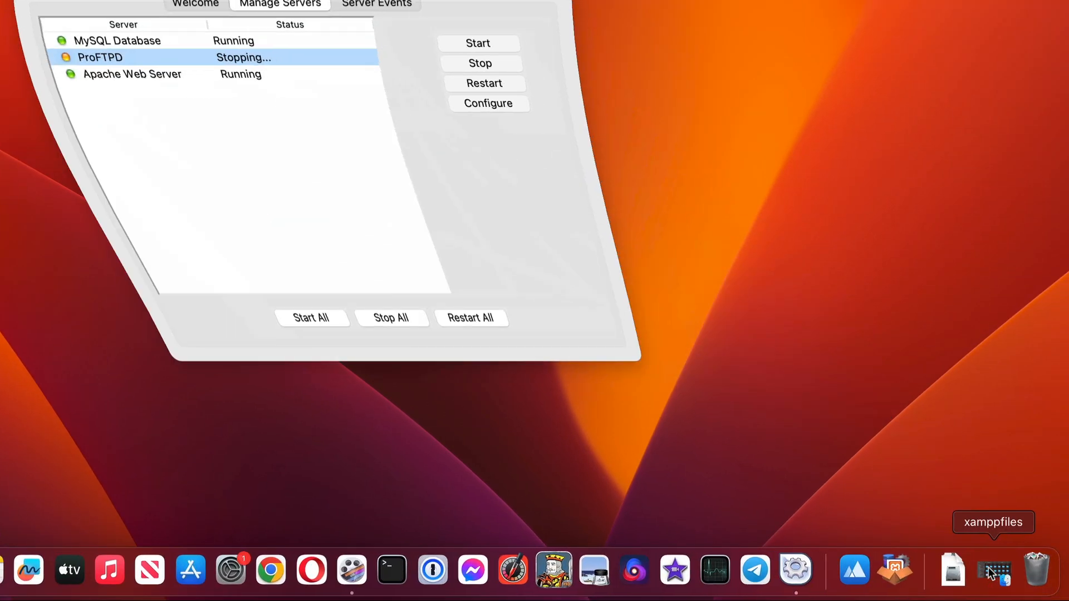
{"action": "left_click", "coordinate": [303, 315]}
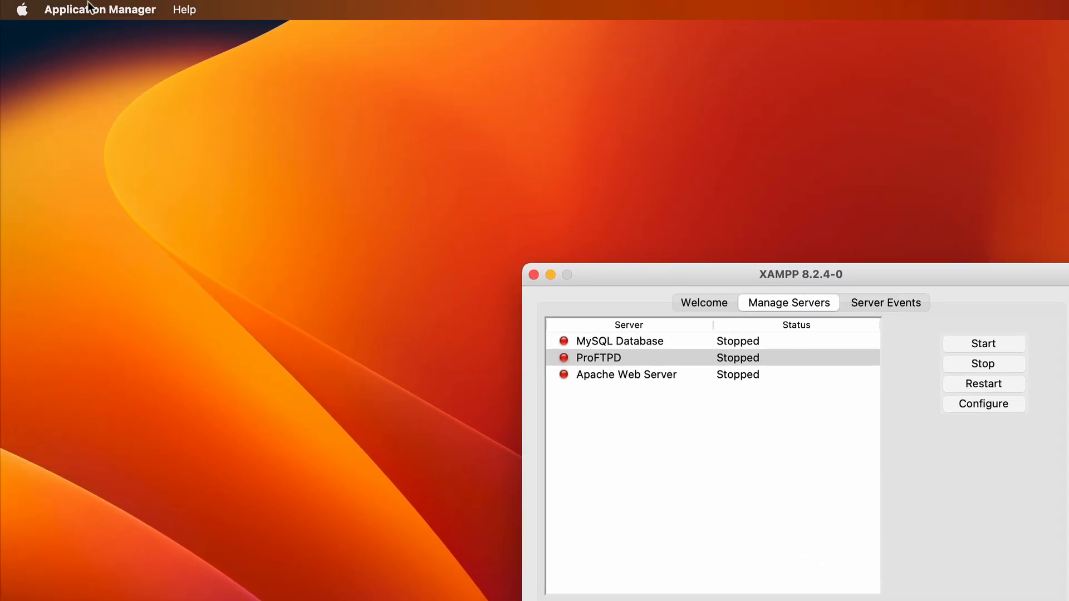
{"action": "left_click", "coordinate": [92, 9]}
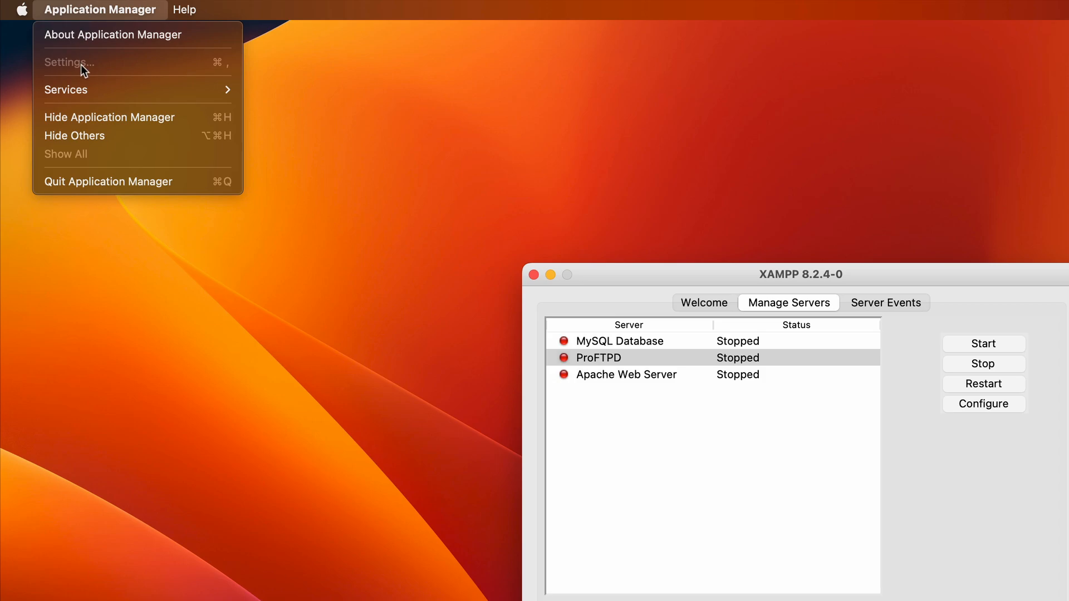
{"action": "left_click", "coordinate": [85, 178]}
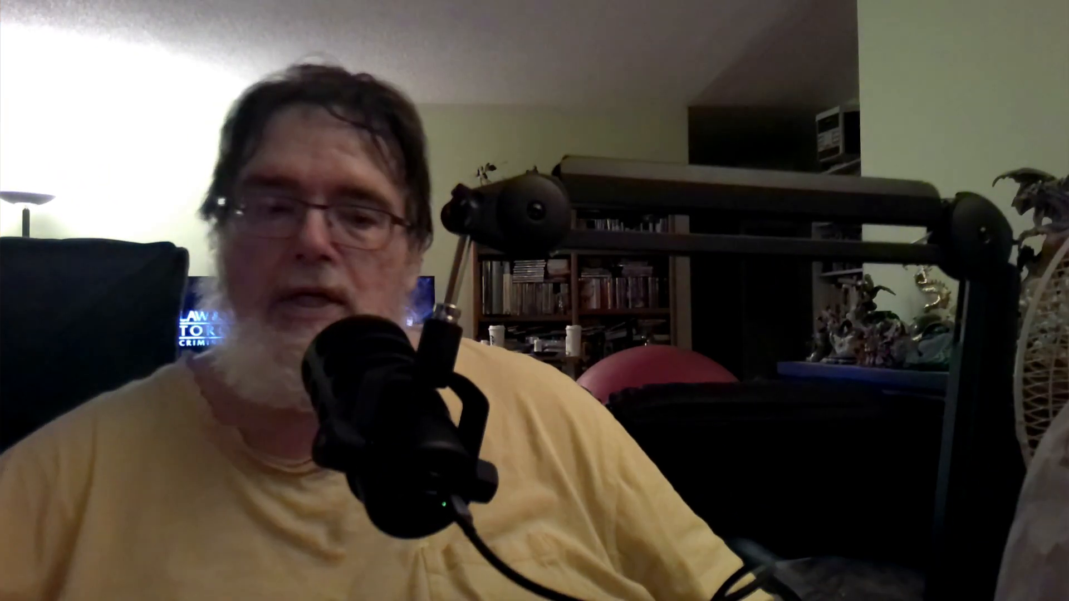